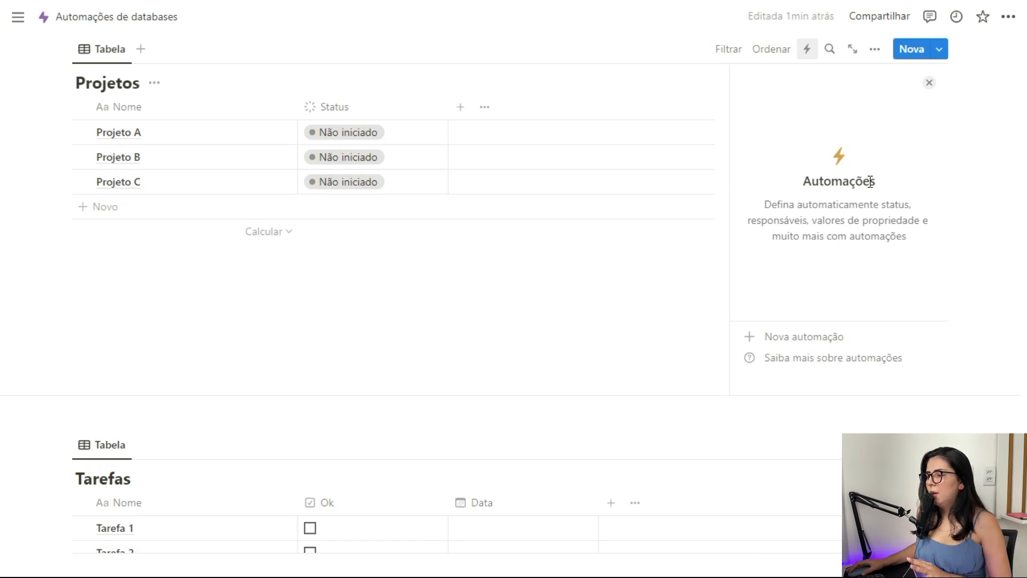
Step: Open the help article about database automations and read its introduction and notes on plans
click(830, 358)
scroll(624, 321, down, 15)
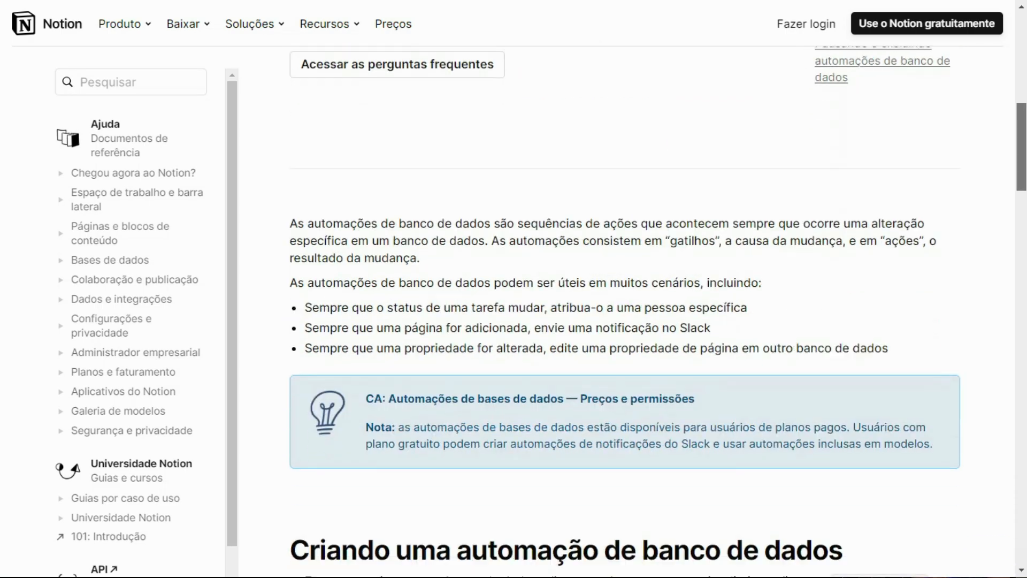
scroll(624, 321, down, 10)
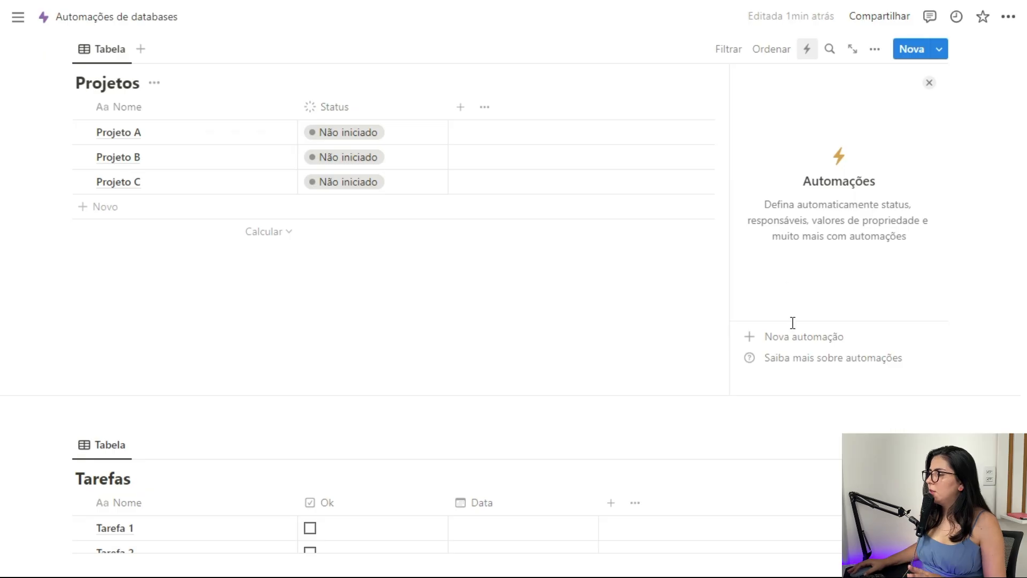
Step: Start a new automation for the Projetos database and examine its available triggers, including the Status options
click(797, 338)
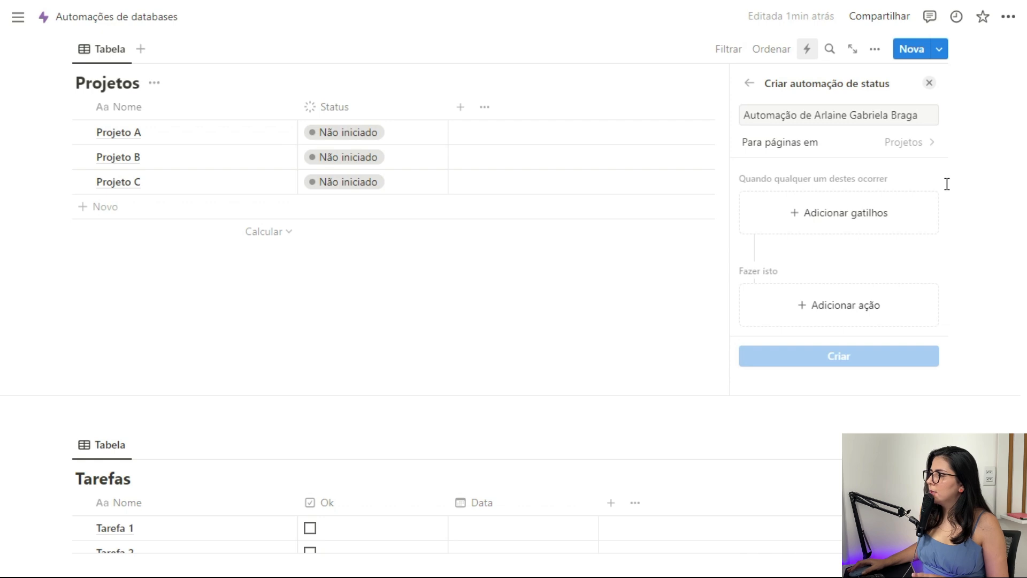
triple_click(830, 116)
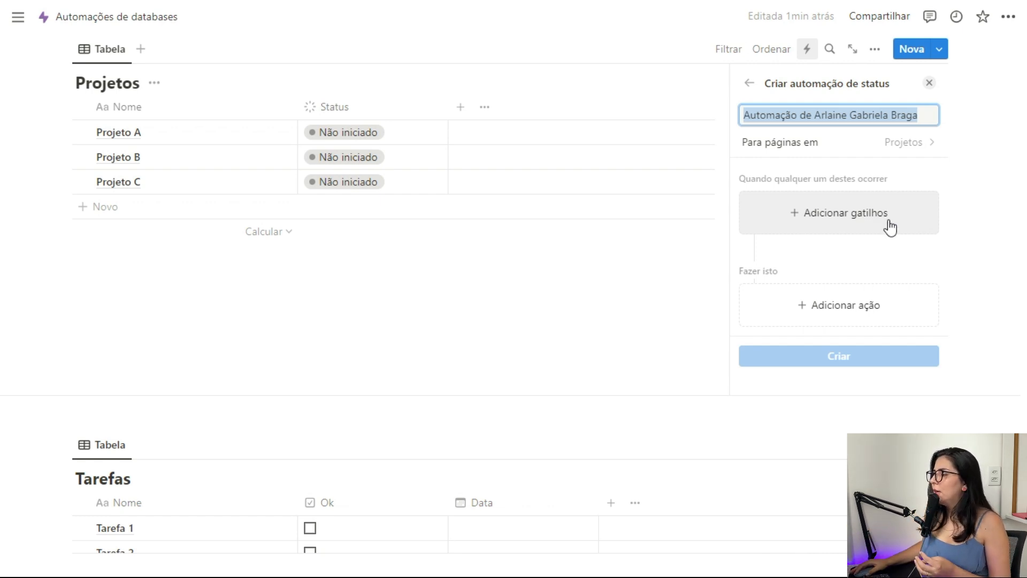
click(886, 230)
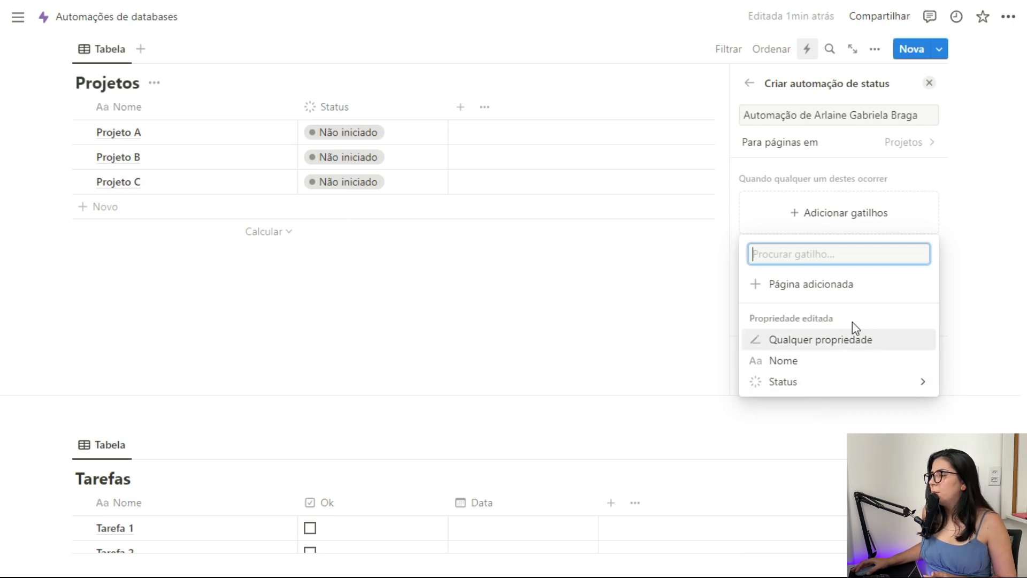
click(926, 394)
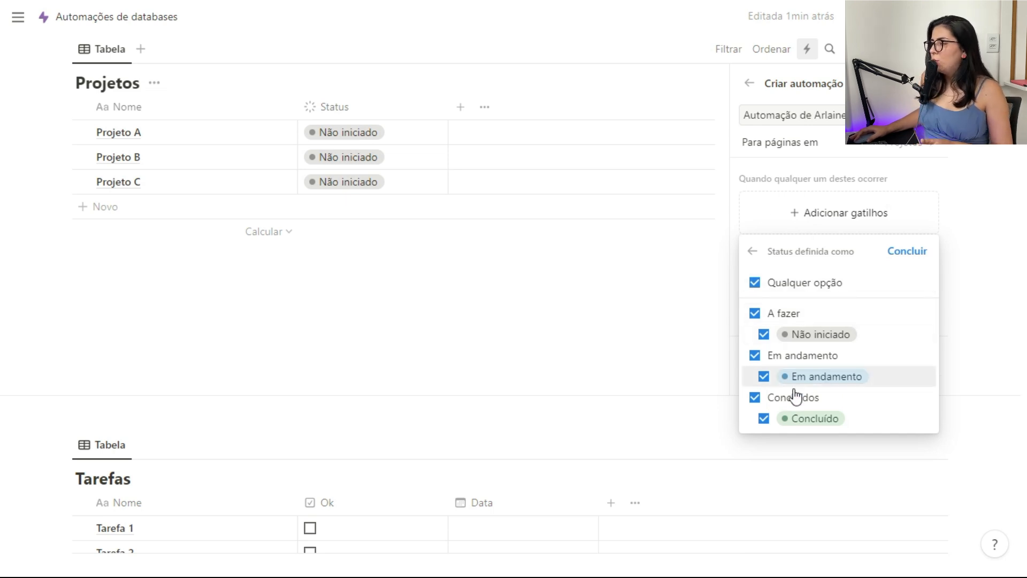
click(752, 250)
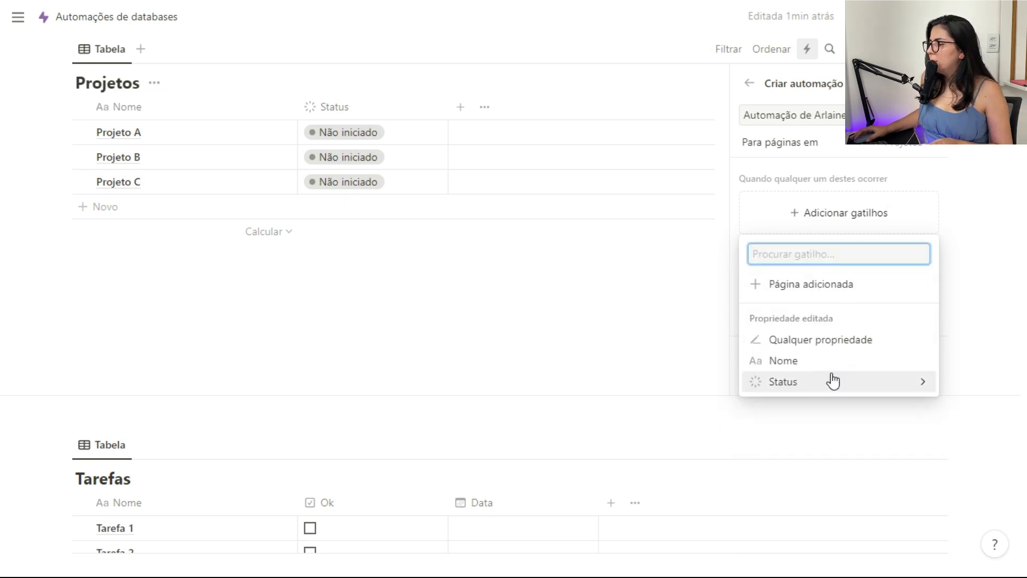
click(796, 382)
click(750, 251)
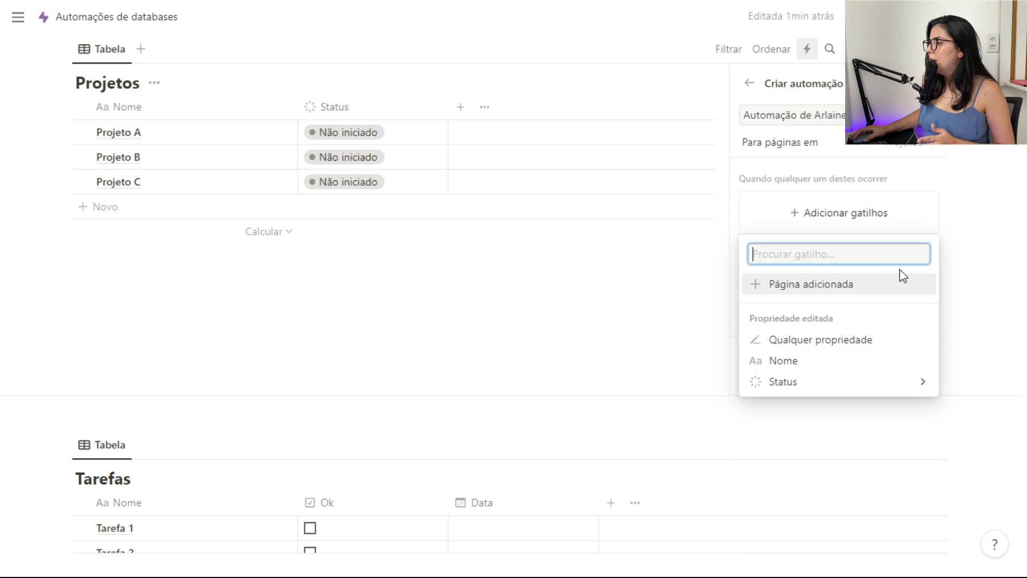
click(898, 197)
click(907, 292)
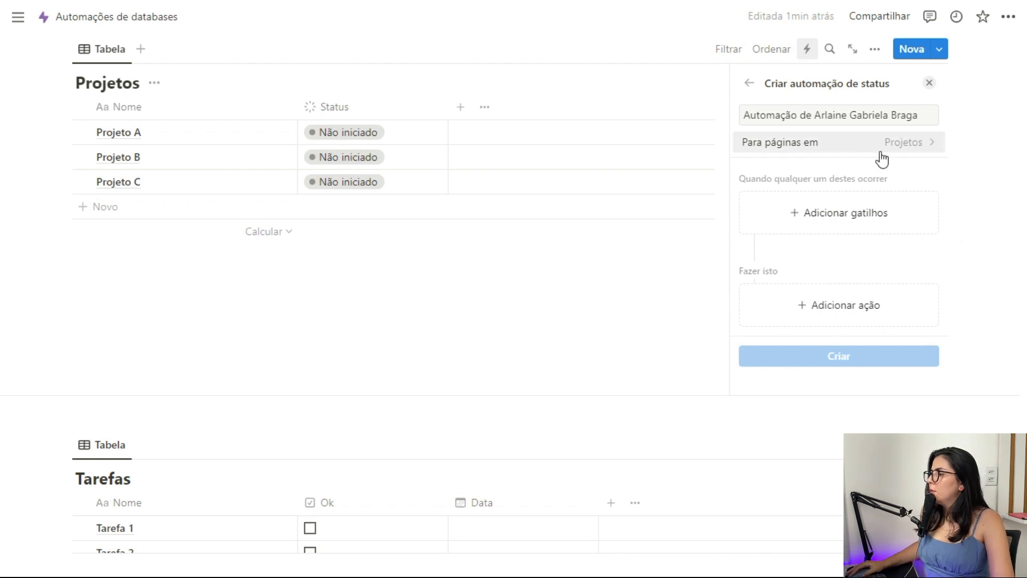
Step: Examine which database or view pages the Projetos automation can apply to
click(793, 151)
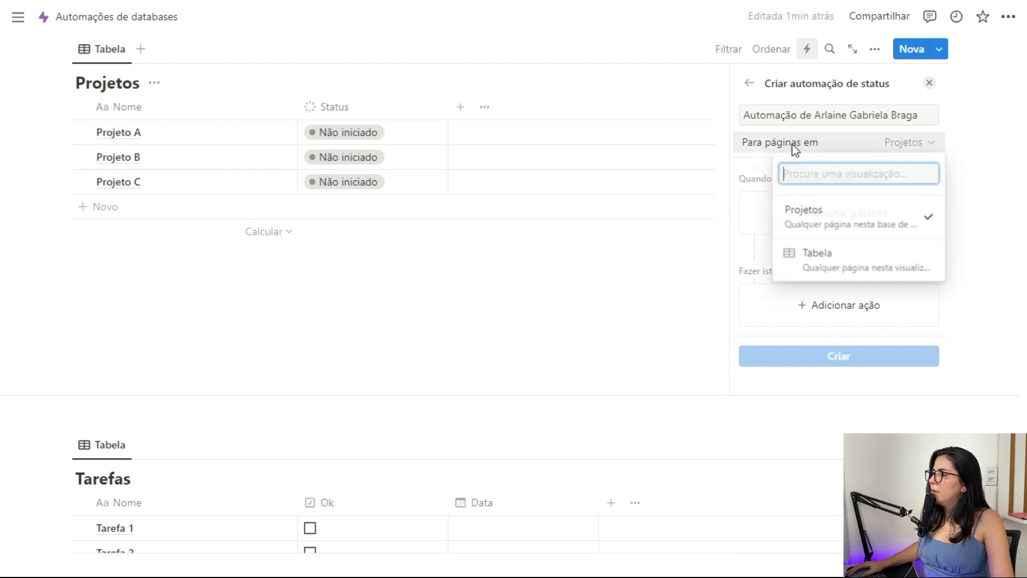
click(796, 150)
click(795, 150)
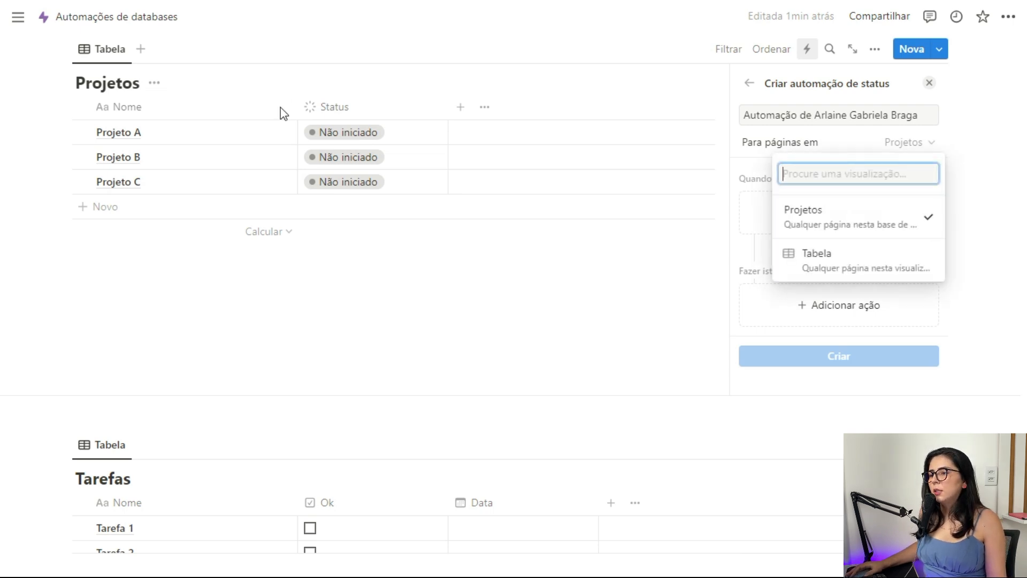
click(809, 144)
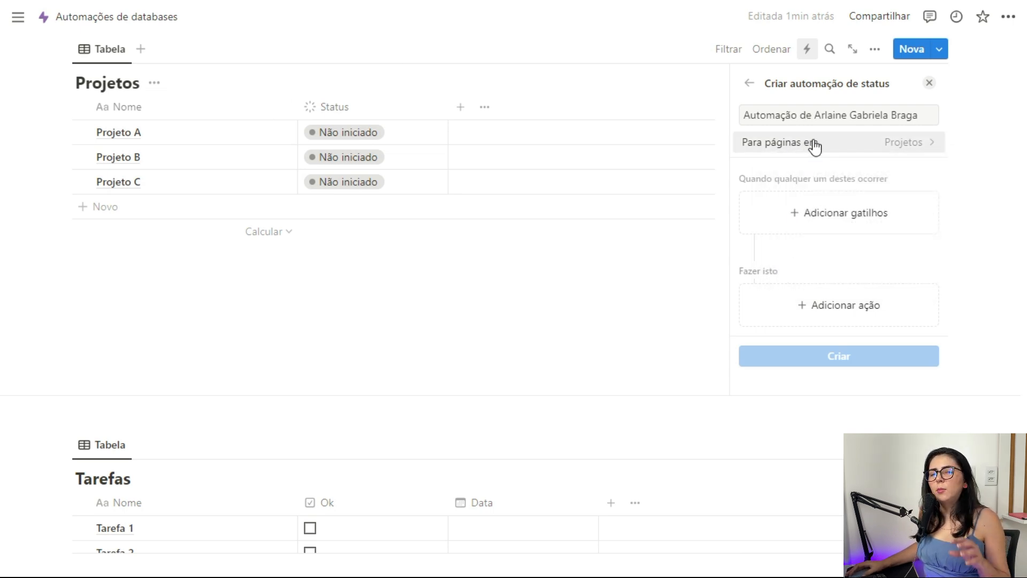
click(841, 151)
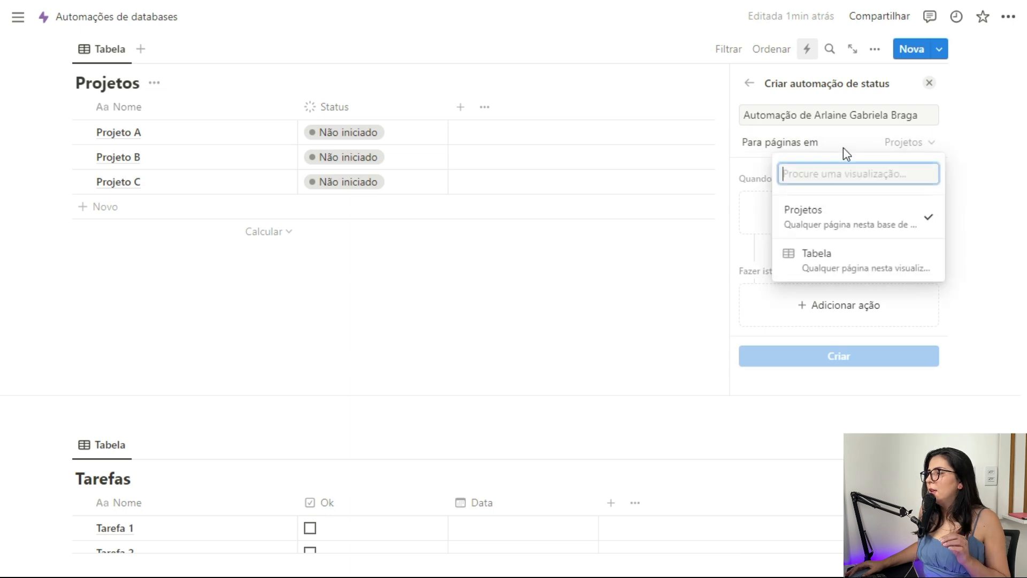
click(807, 143)
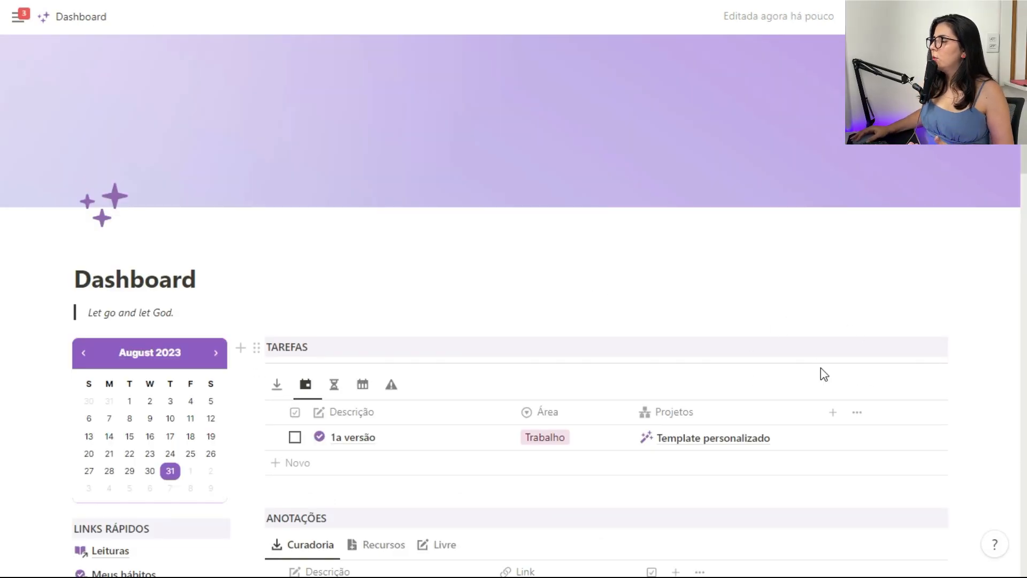
Step: Start a new automation on the Dashboard's Tarefas view to examine its trigger and action setup
click(807, 384)
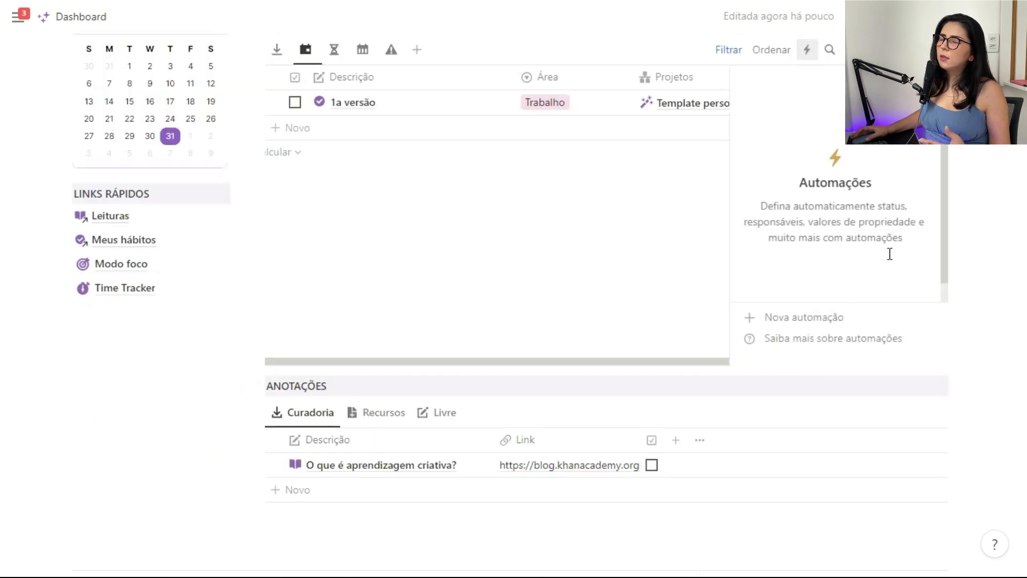
click(843, 320)
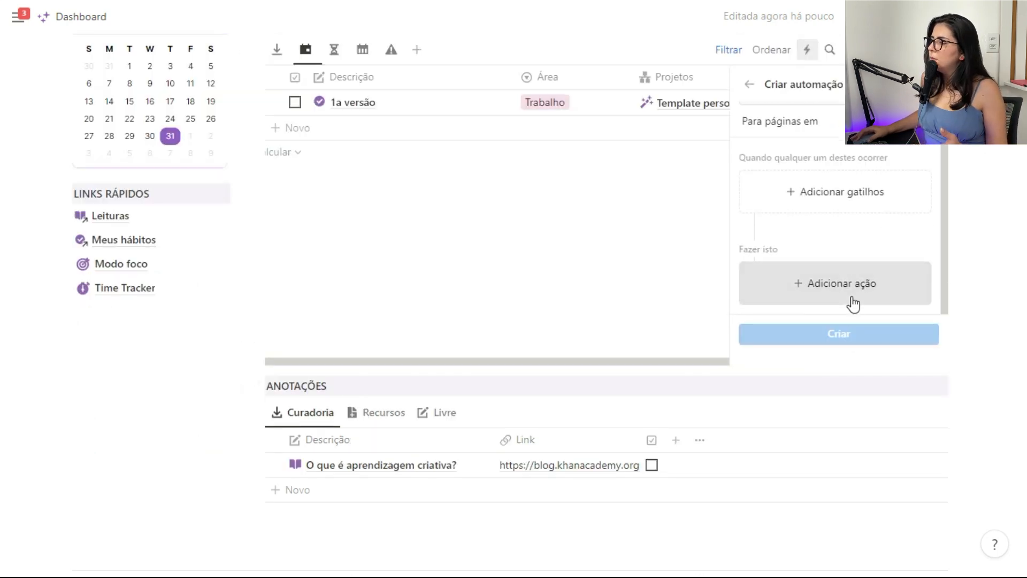
click(871, 282)
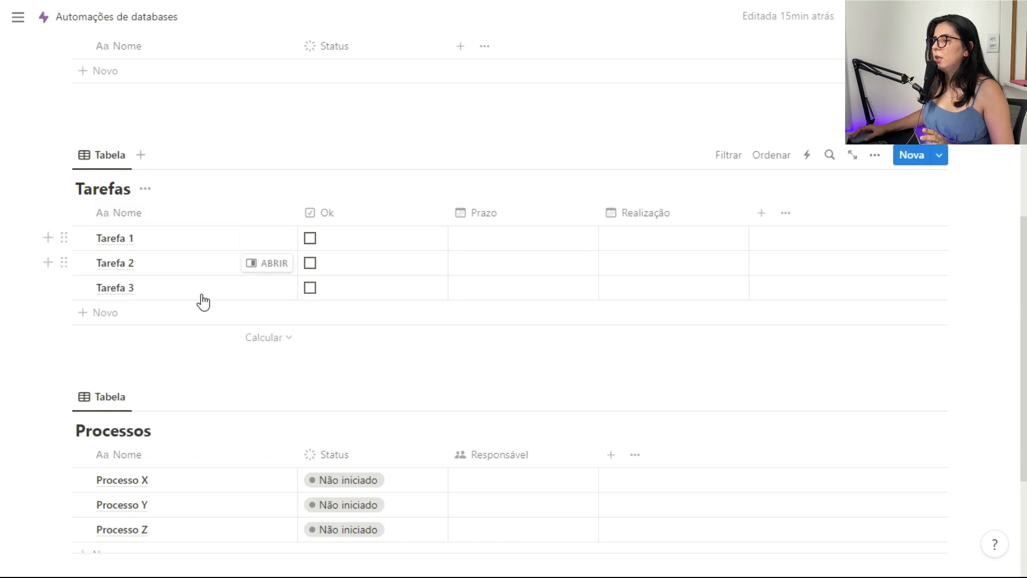
Step: In the Tarefas table, set Prazo to 1 September 2023 for Tarefa 1, 7 September for Tarefa 2 and 5 September for Tarefa 3
click(532, 245)
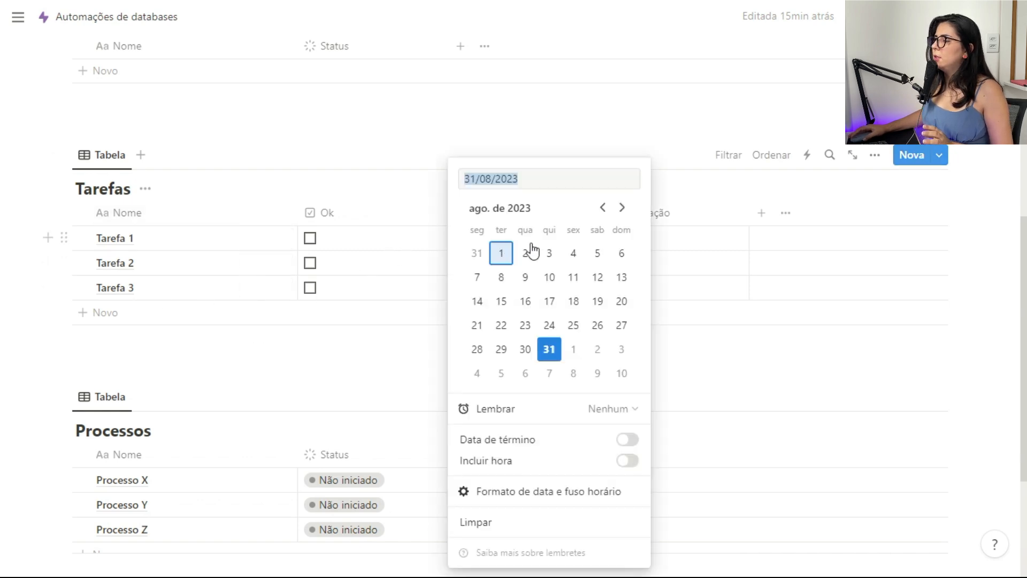
click(574, 353)
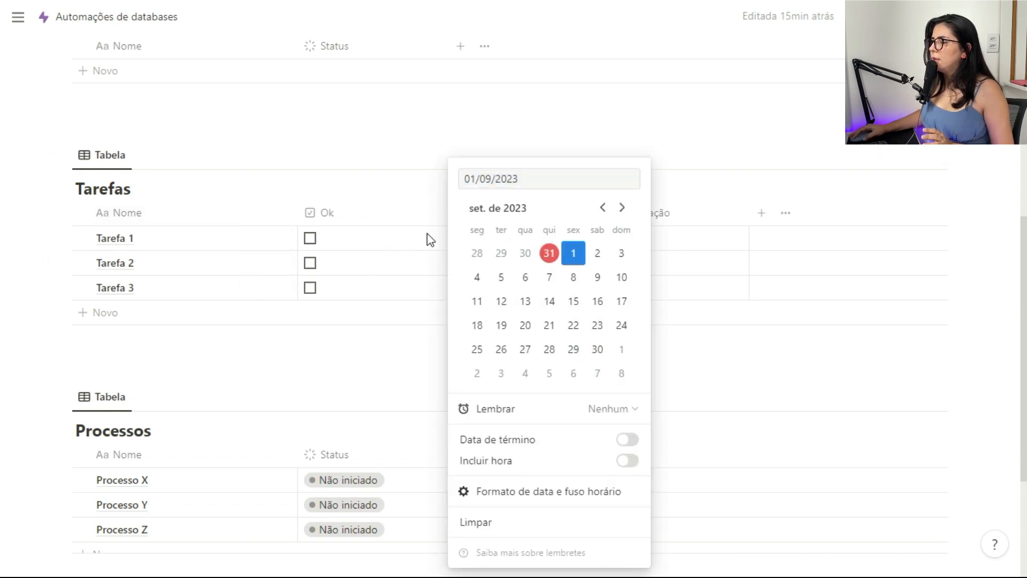
click(426, 236)
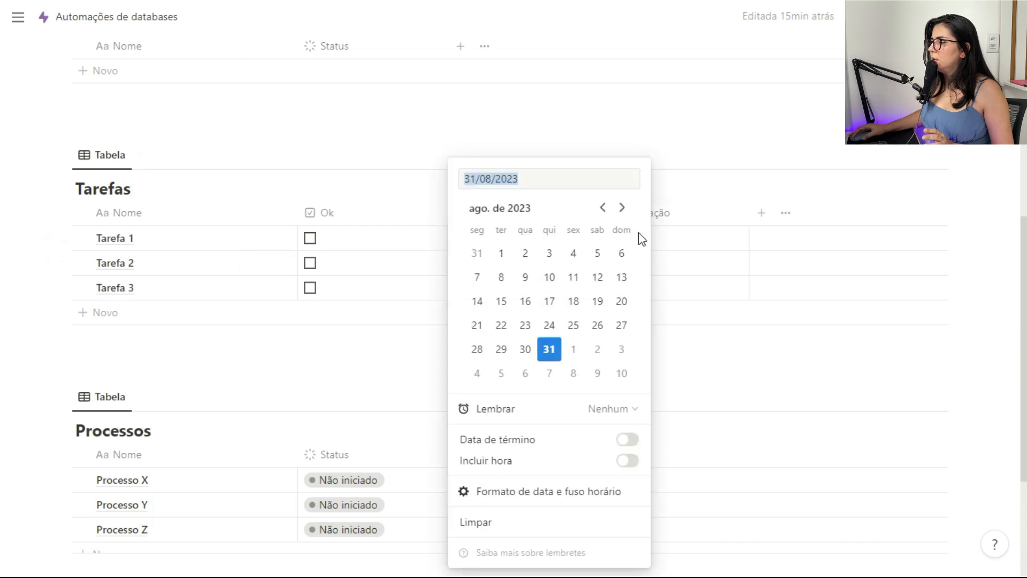
click(621, 207)
click(549, 277)
click(413, 300)
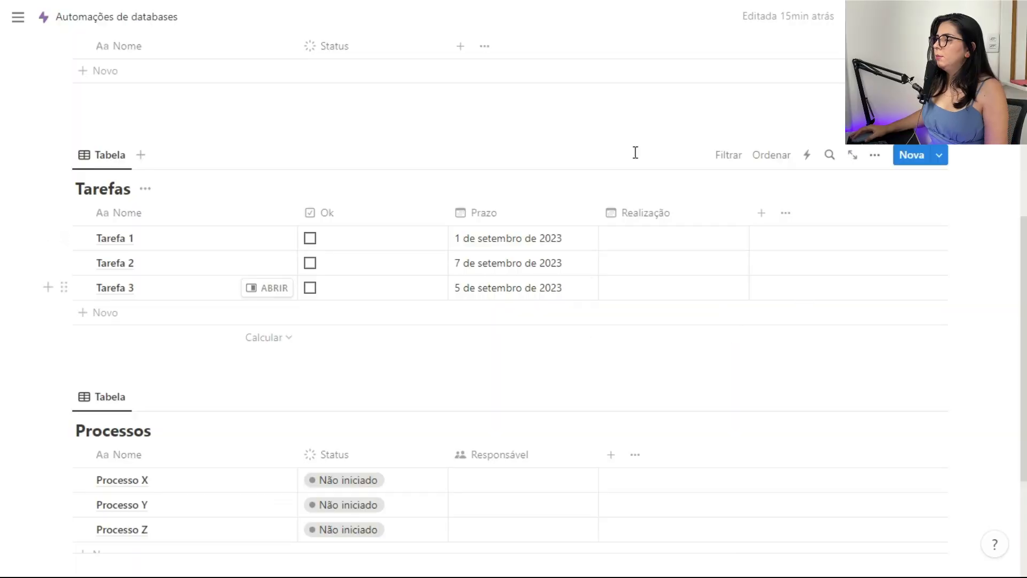
click(309, 238)
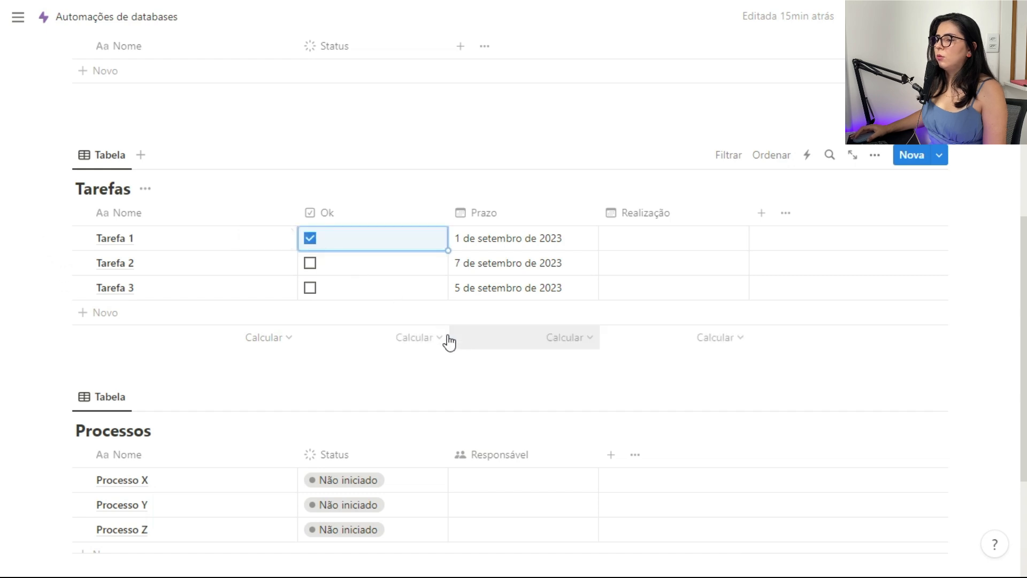
click(681, 251)
key(Escape)
click(311, 239)
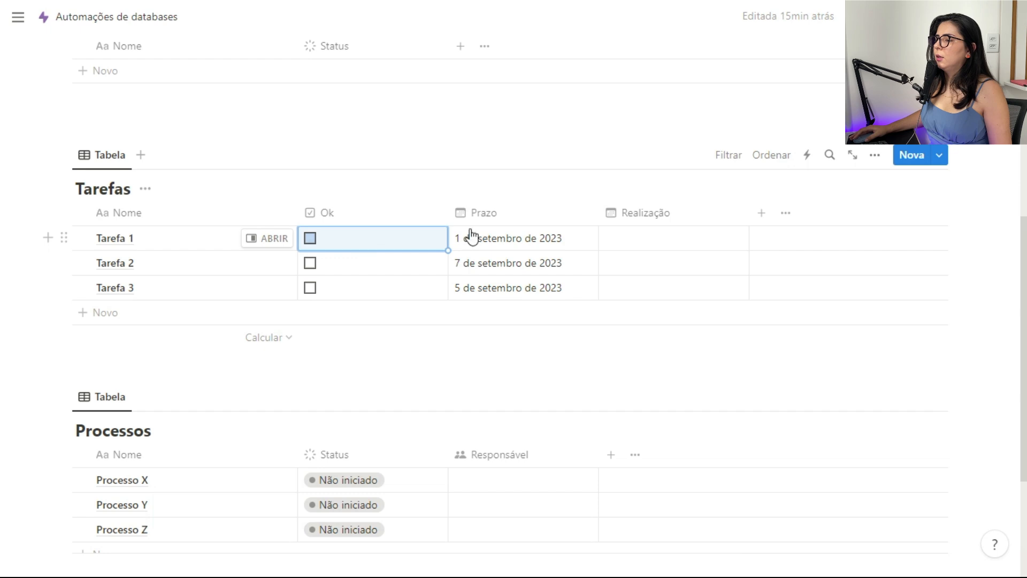
Step: Start a Tarefas automation named "Data de realização" that triggers when the Ok property is edited
click(809, 156)
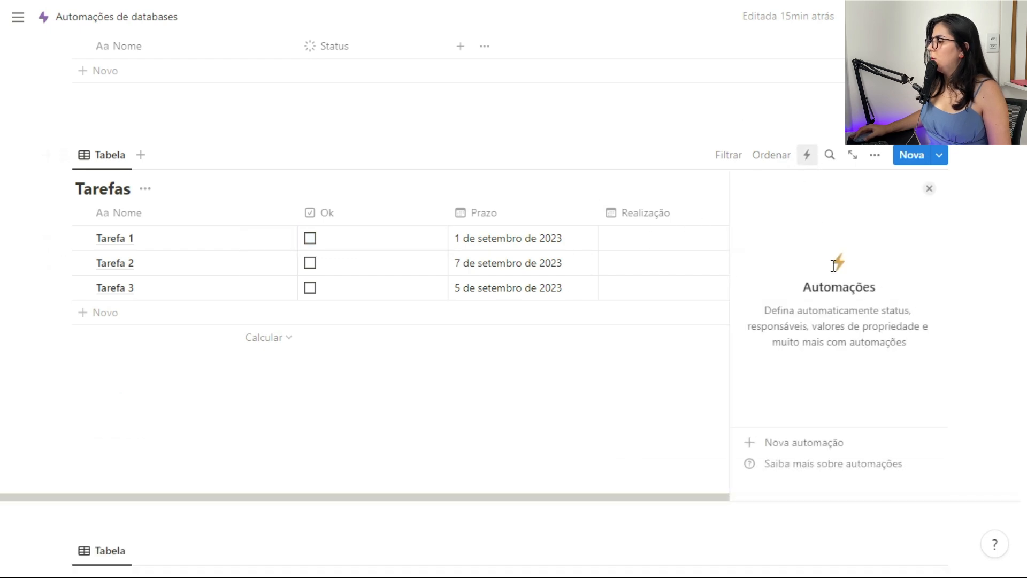
click(810, 441)
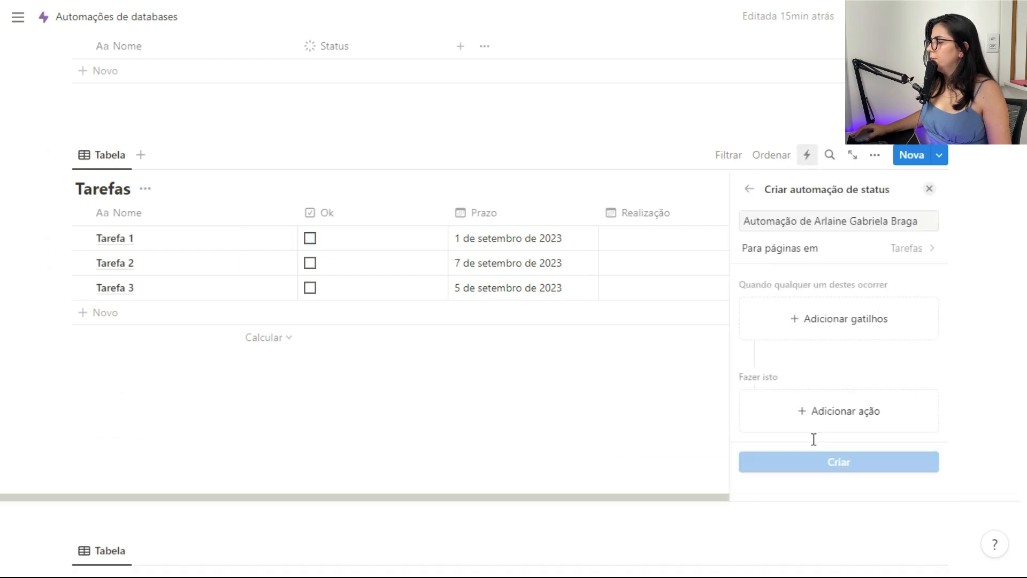
click(814, 220)
text(Data de realização)
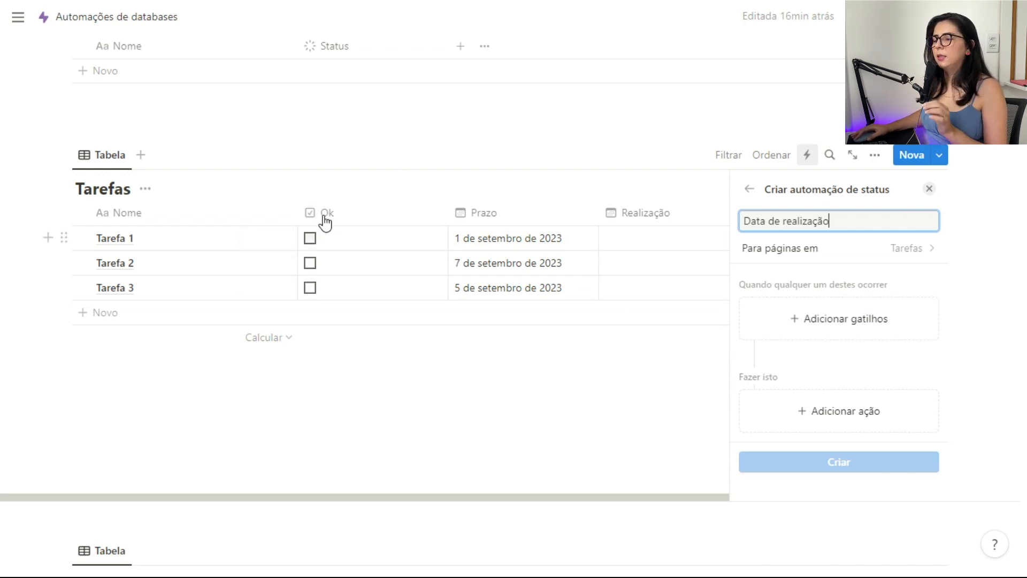
click(859, 326)
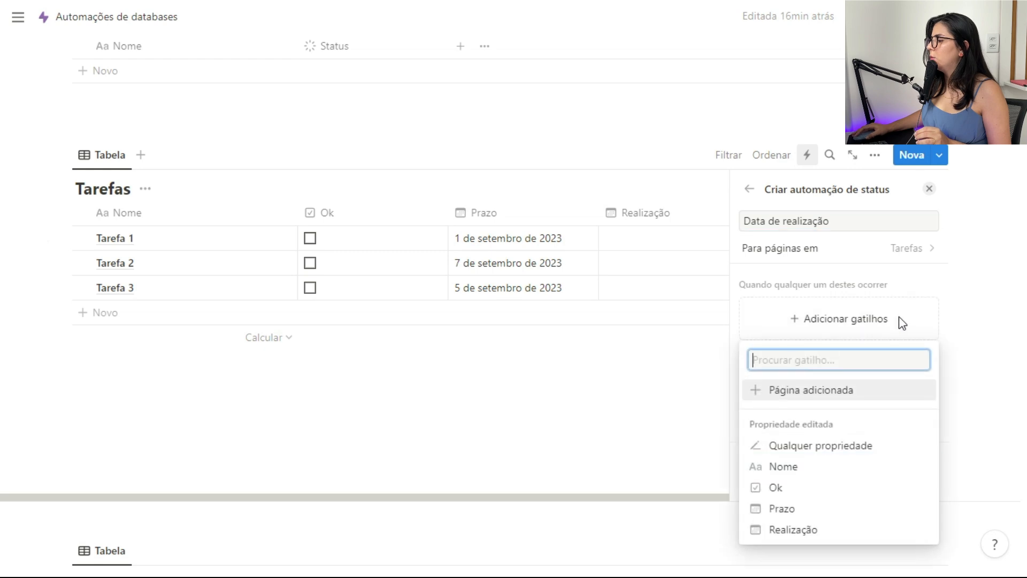
click(778, 487)
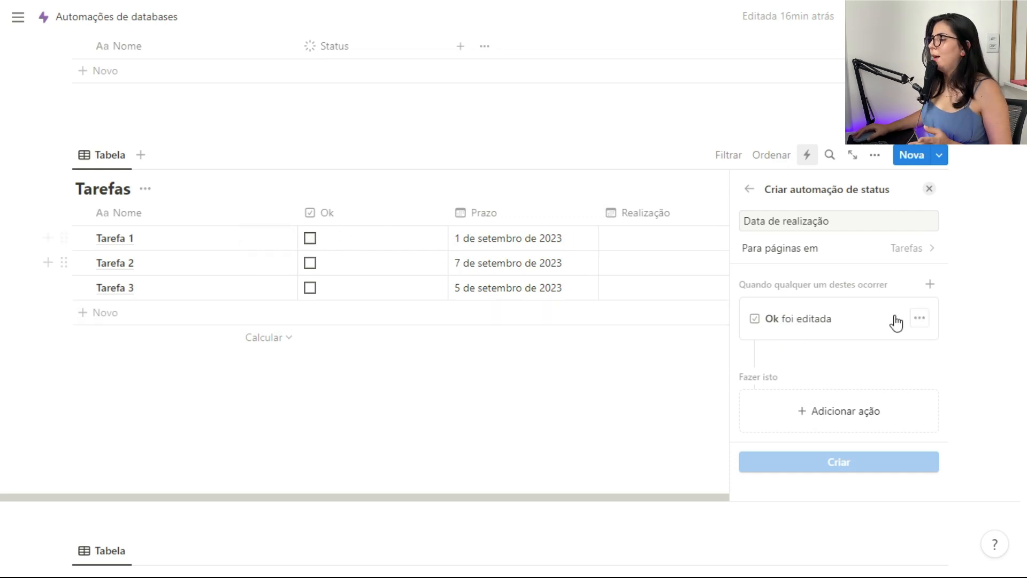
Step: Add an action that sets Realização to Hoje, create the automation and close the automation settings
click(827, 405)
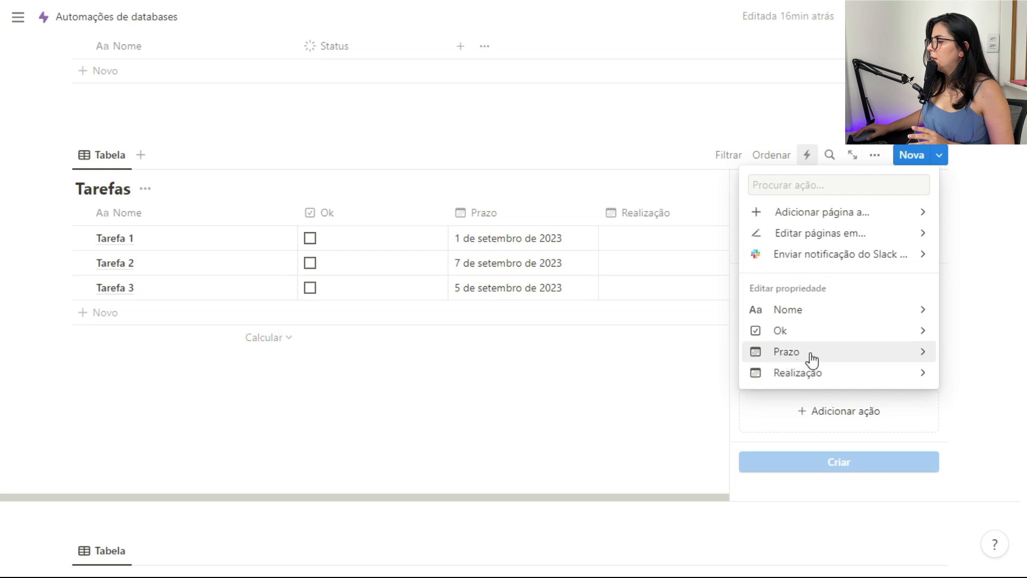
click(798, 373)
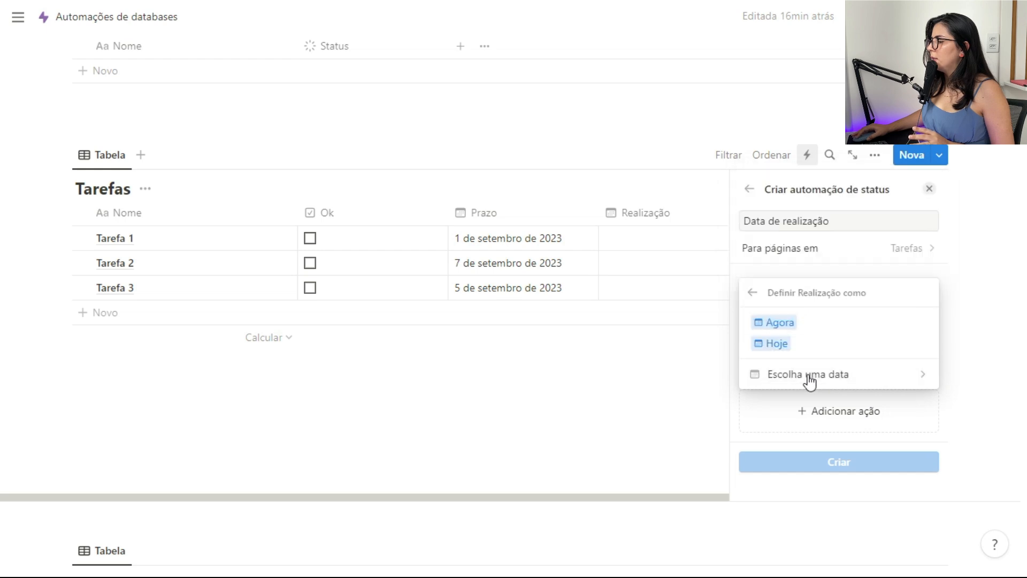
click(779, 344)
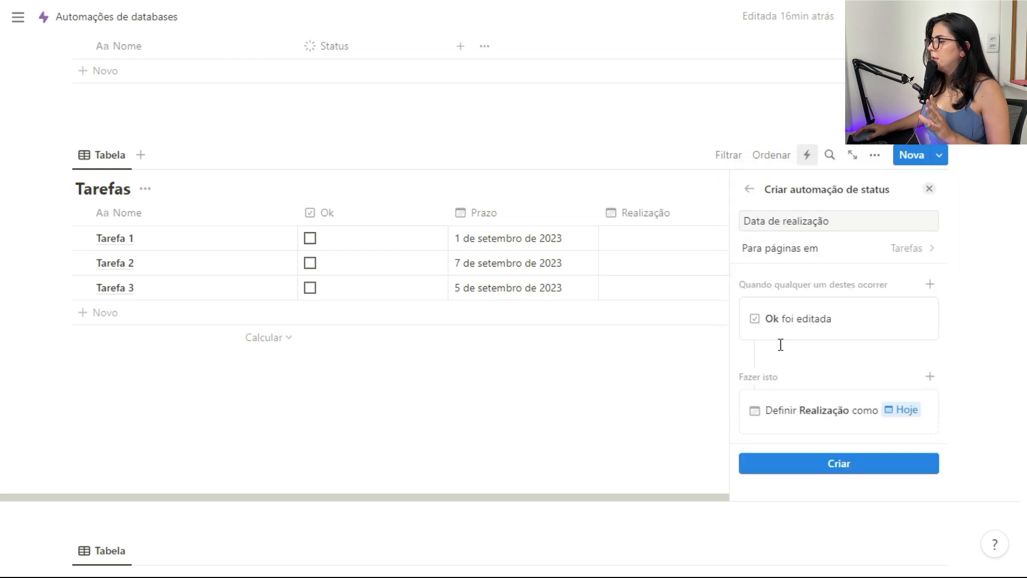
click(837, 469)
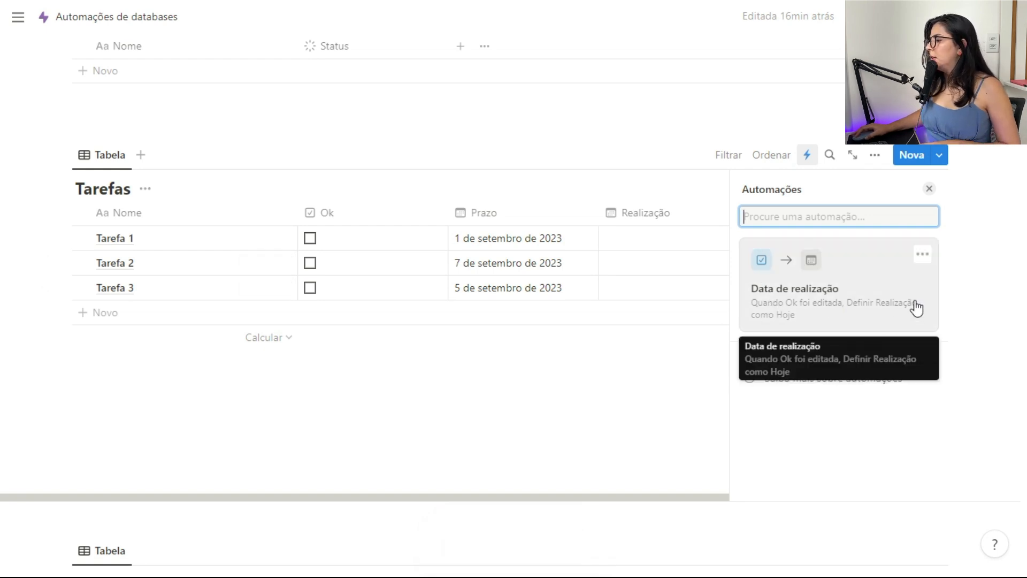
click(929, 188)
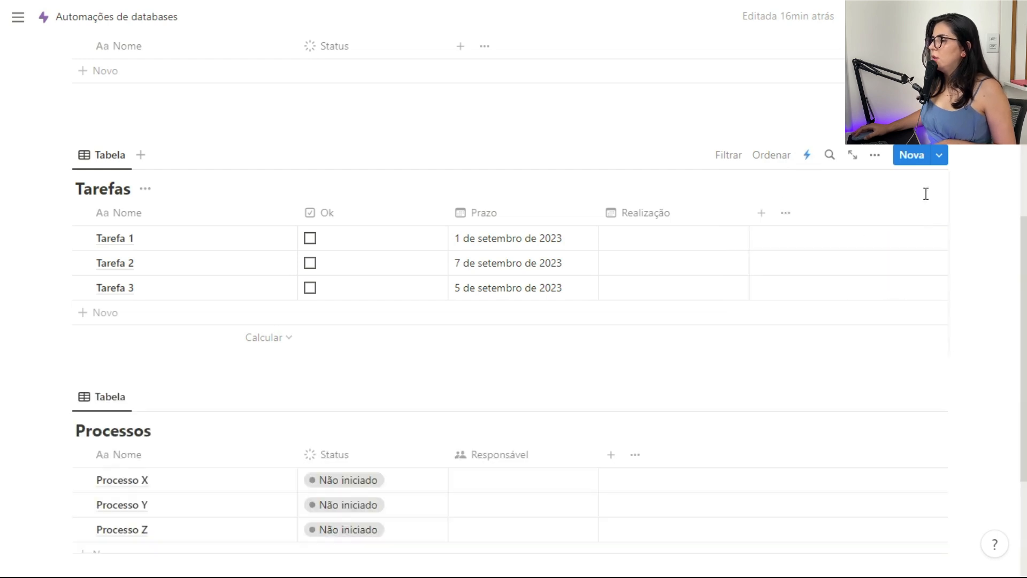
Step: Mark Tarefa 1 as Ok to test the completion-date automation
click(310, 238)
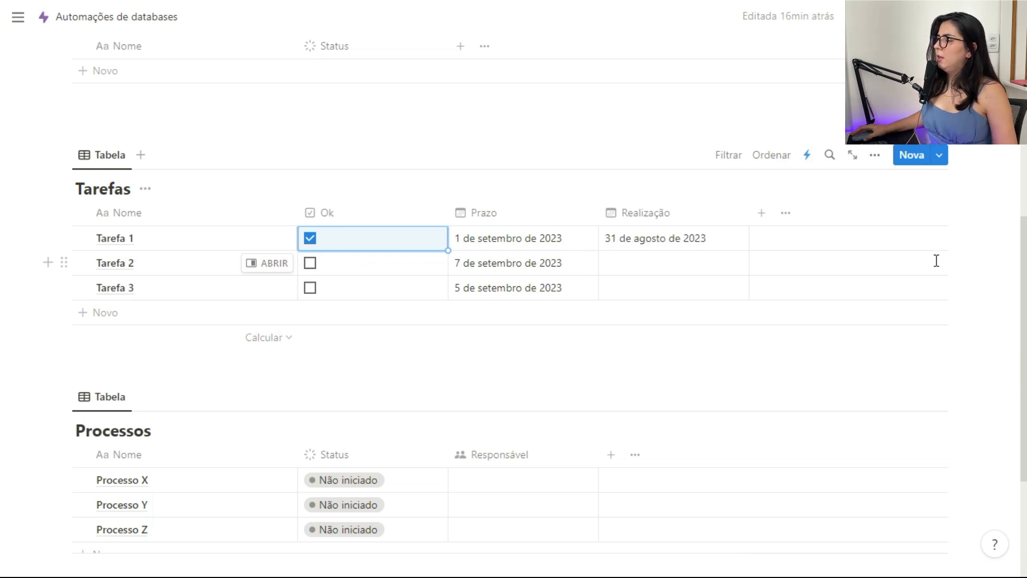
click(628, 378)
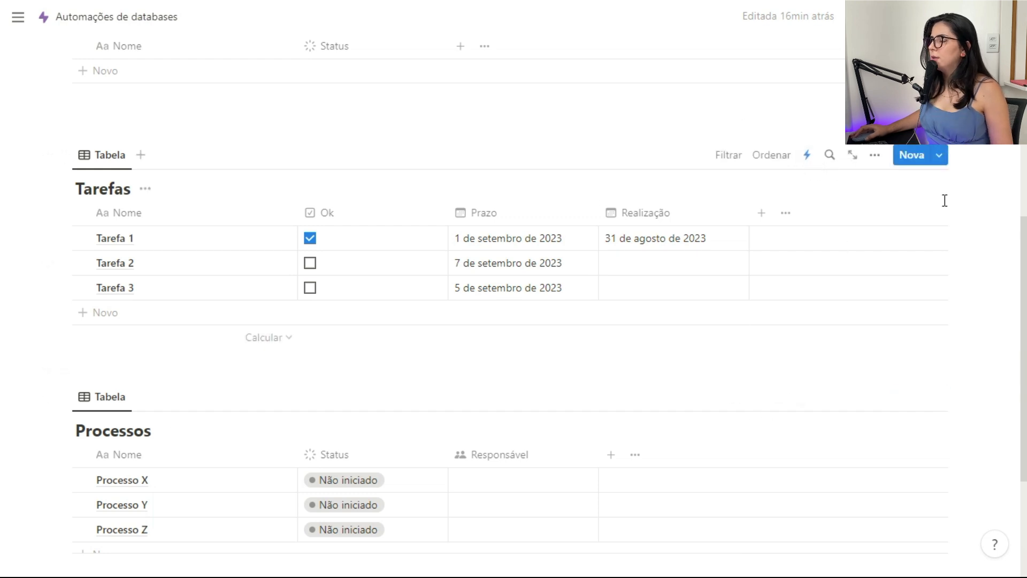
Step: Check the management options of the "Data de realização" automation in Tarefas and close the automation list
click(808, 156)
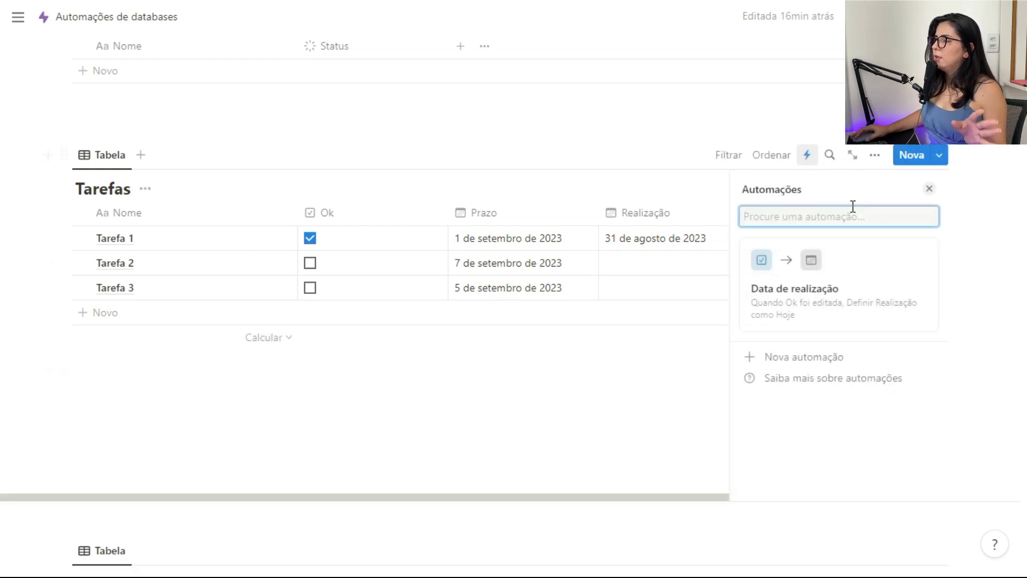
click(924, 256)
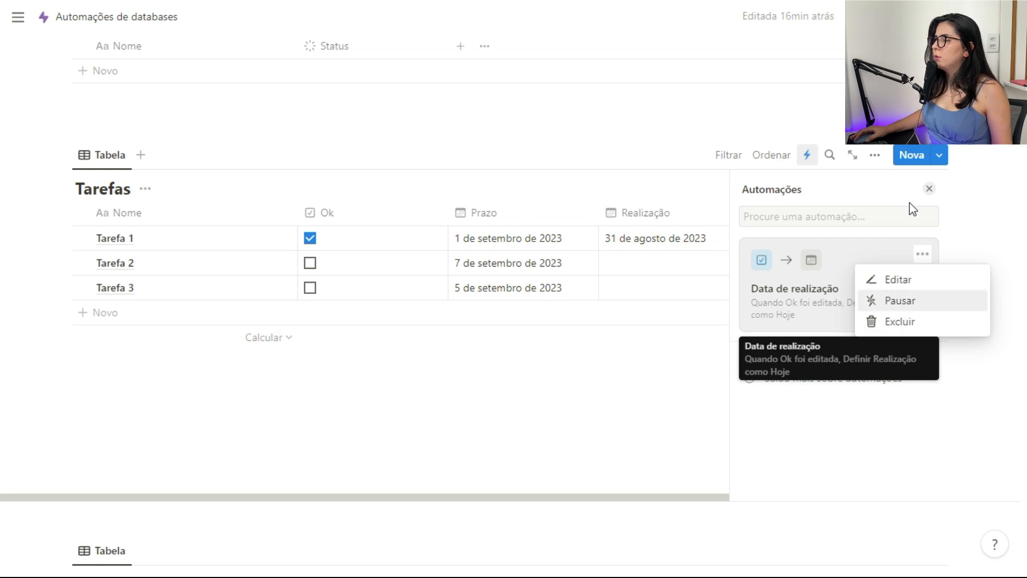
click(929, 188)
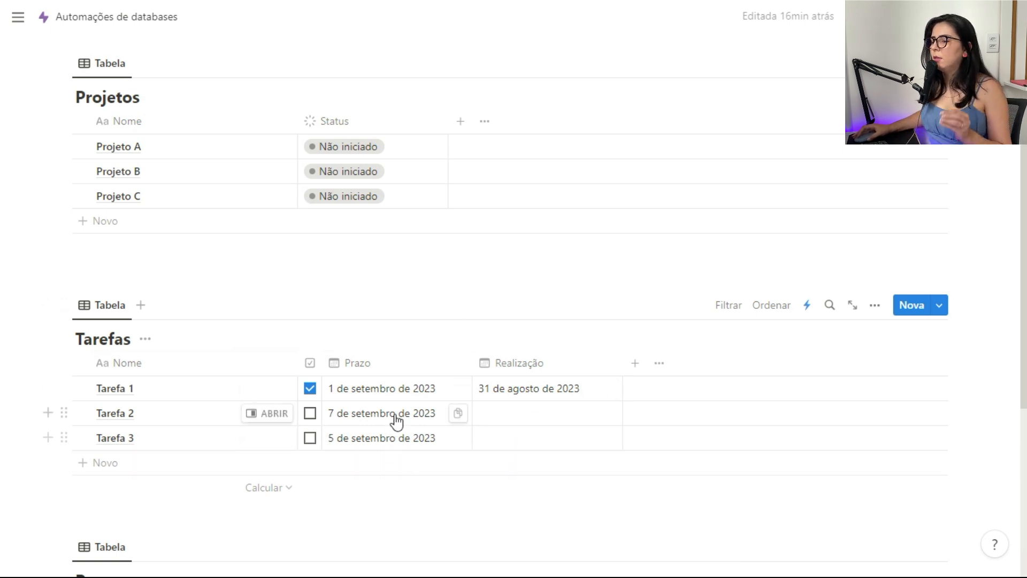
scroll(422, 393, up, 3)
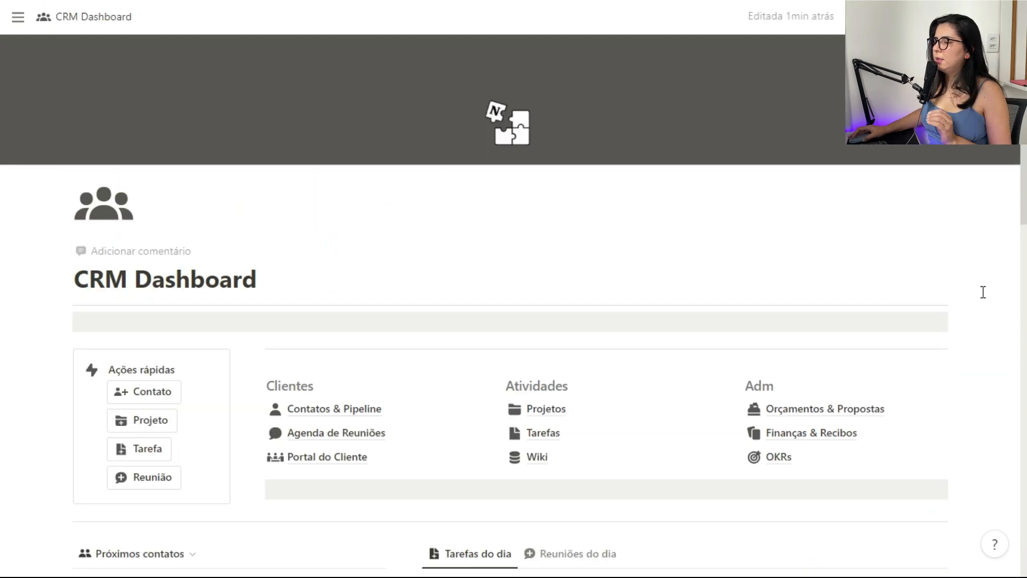
Step: Look over the CRM Dashboard and its Projetos kanban board
scroll(985, 290, down, 2)
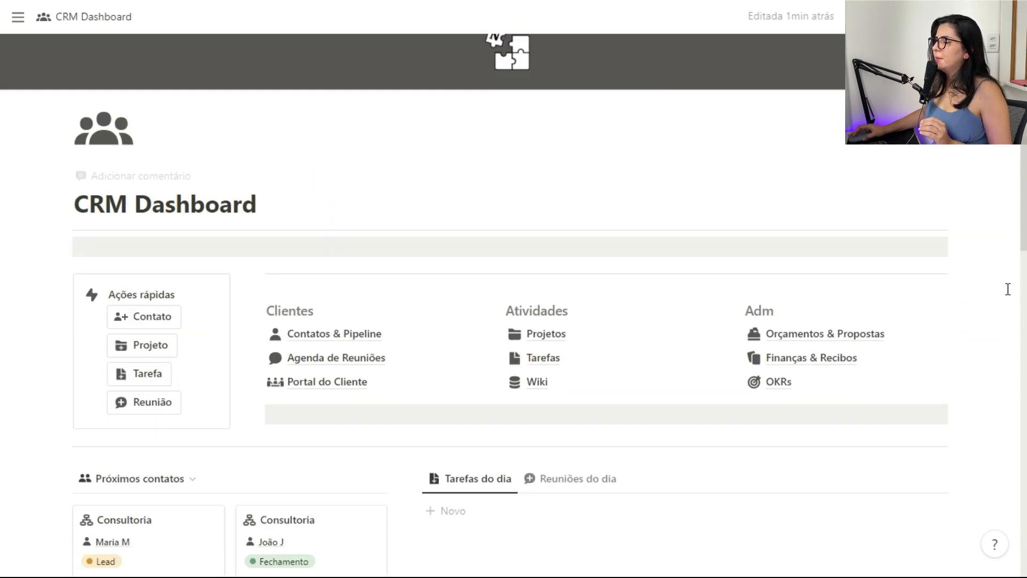
click(547, 338)
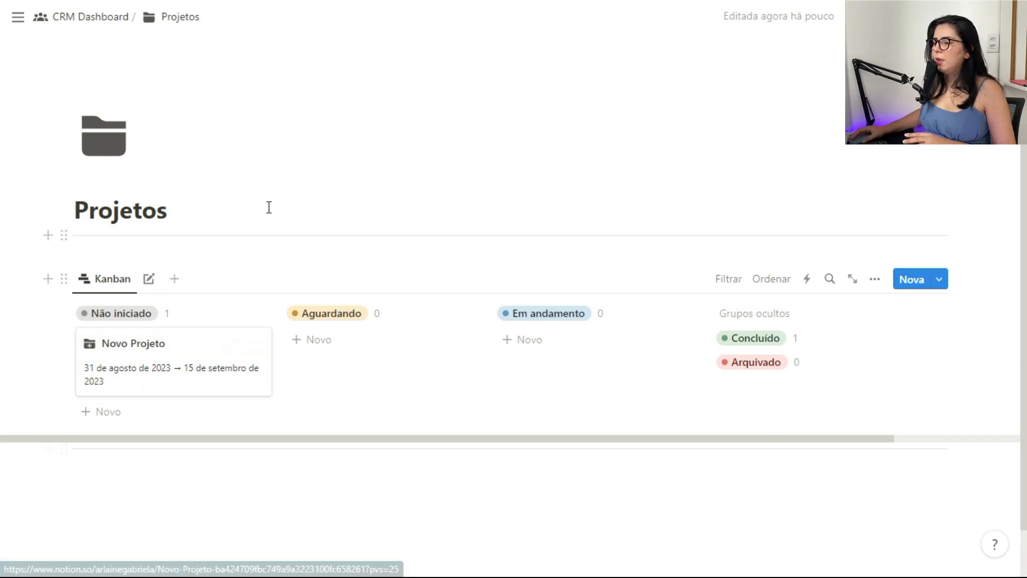
click(120, 20)
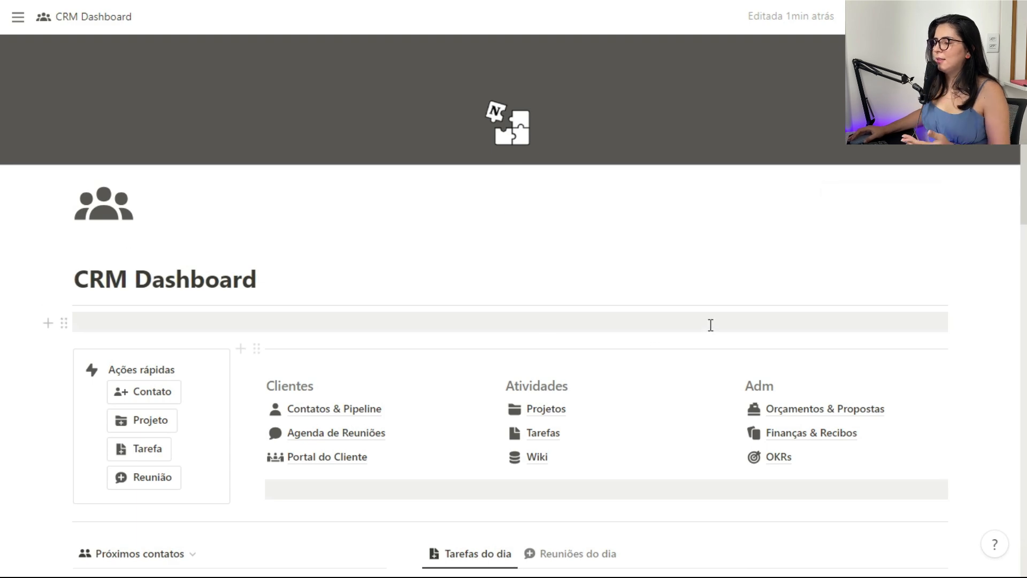
scroll(572, 371, down, 2)
scroll(593, 452, down, 2)
scroll(614, 449, up, 2)
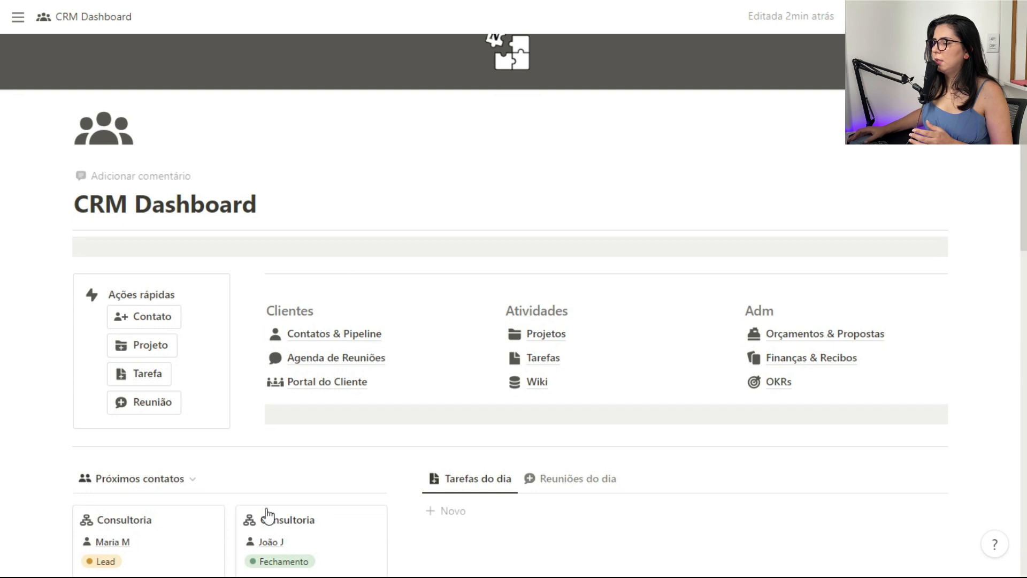
Step: Open the Projetos page from the CRM Dashboard and start a database automation named "Portal do Cliente"
click(549, 337)
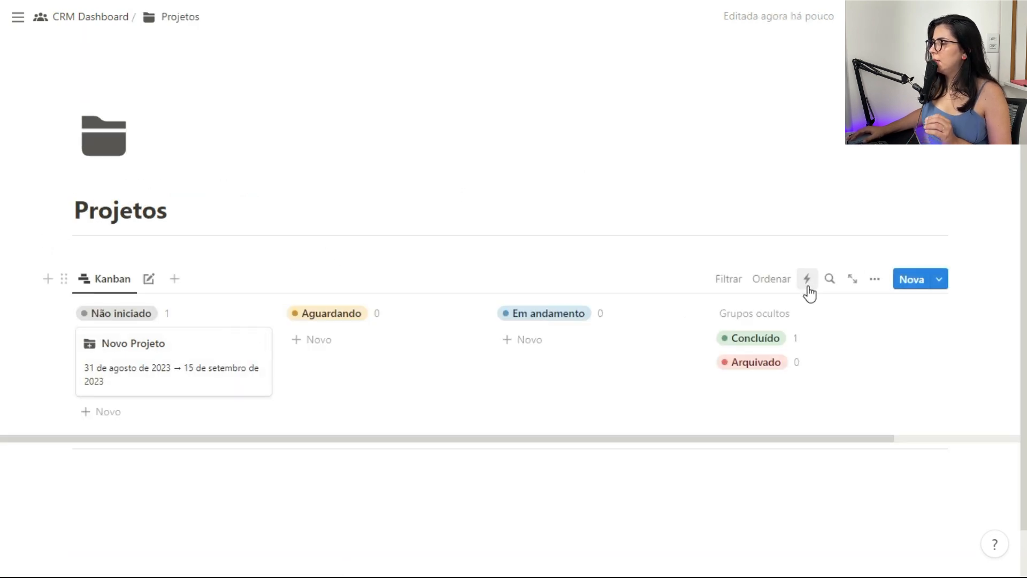
click(806, 279)
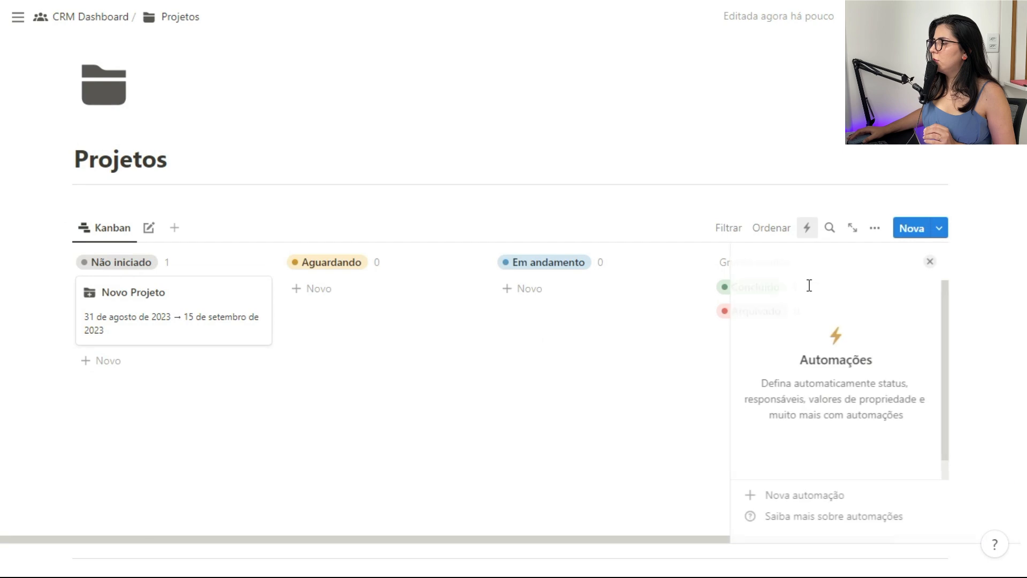
click(805, 494)
text(Portal do Cliente)
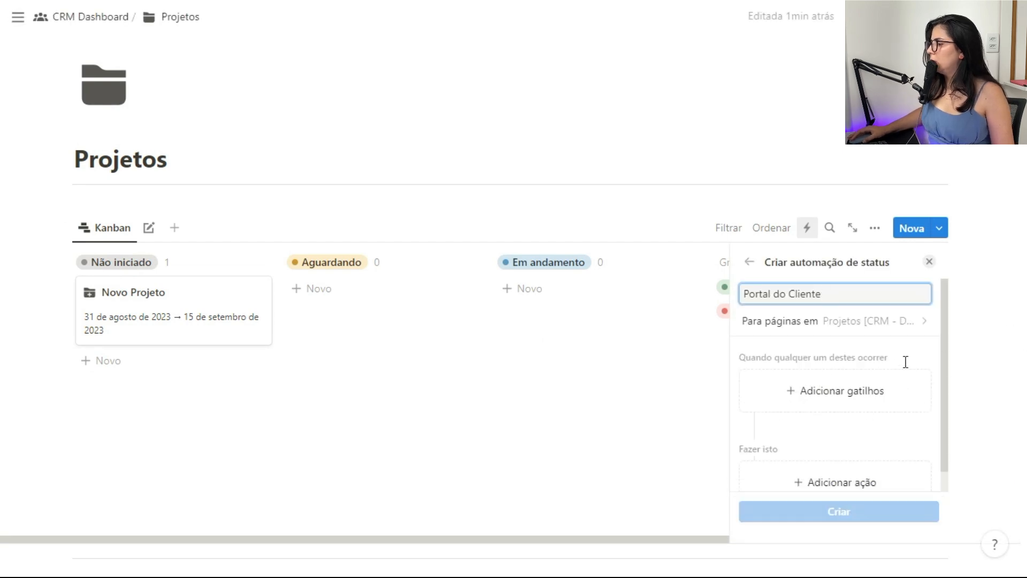
Step: Add a trigger that fires only when Status is set to Em andamento
click(821, 392)
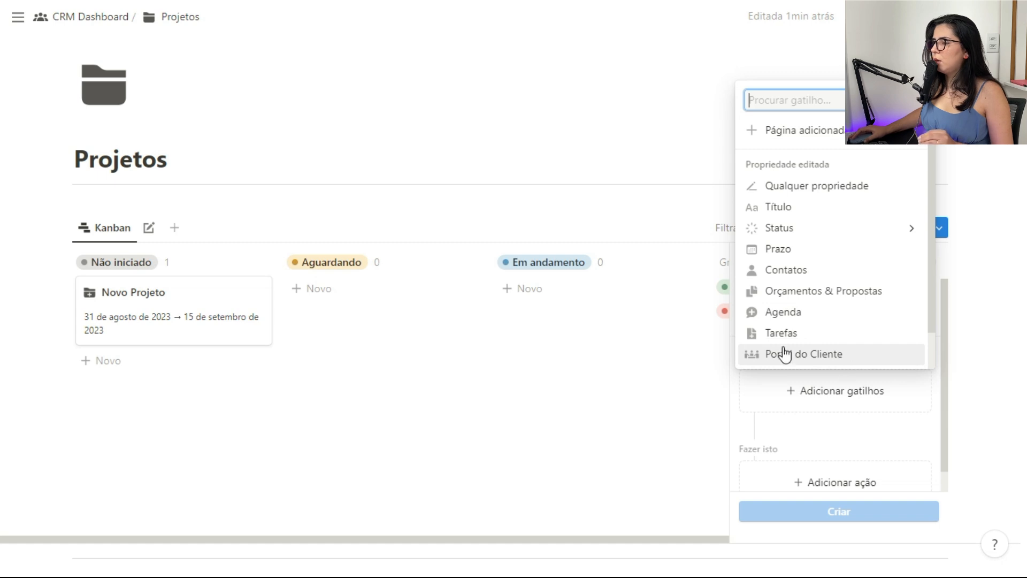
click(846, 227)
click(751, 177)
click(759, 291)
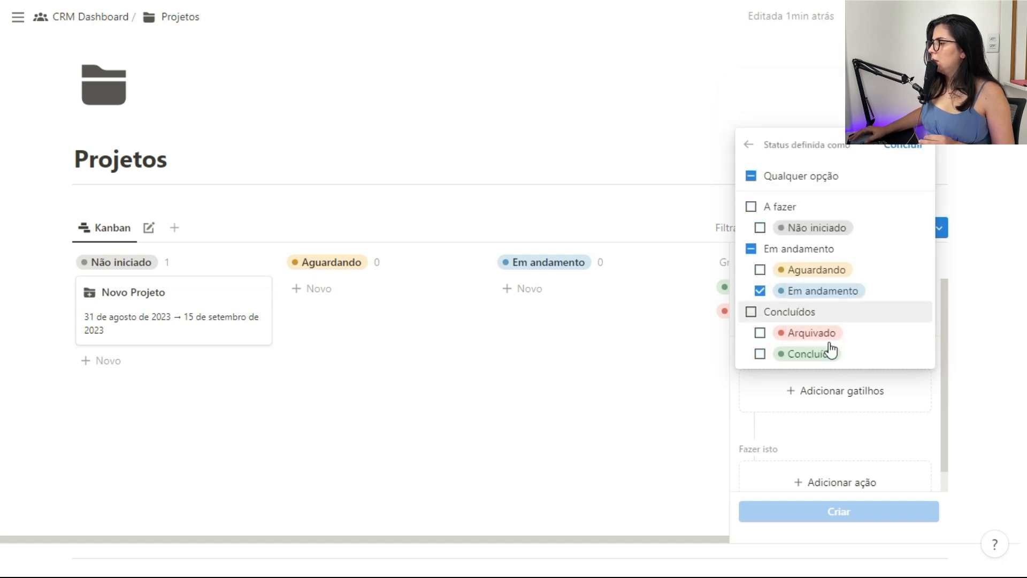
click(908, 150)
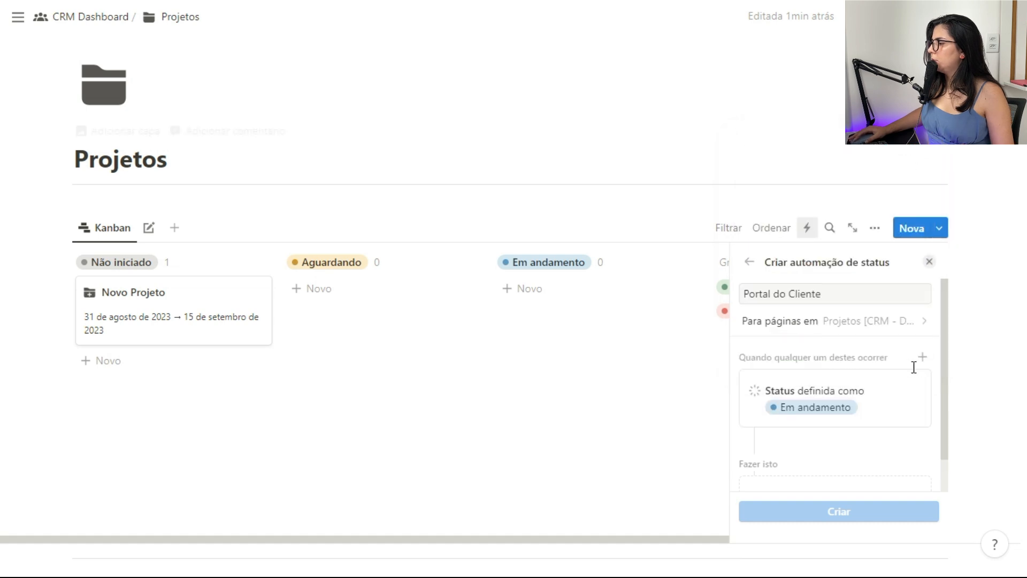
Step: Add an action that creates a page in Tarefas [CRM - DB] with the Descrição "Compartilhar acesso ao Portal"
scroll(818, 411, down, 1)
click(807, 463)
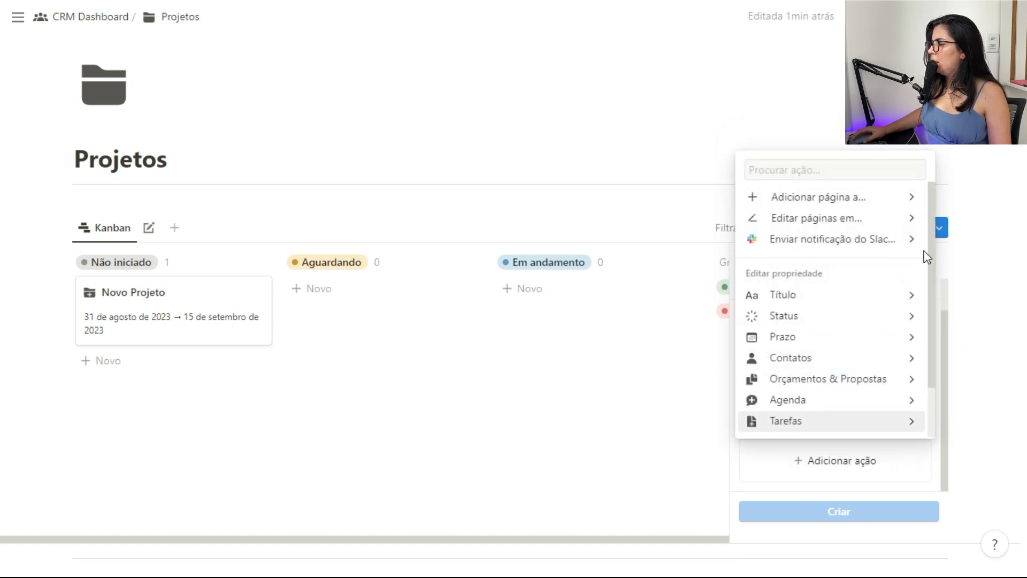
click(824, 203)
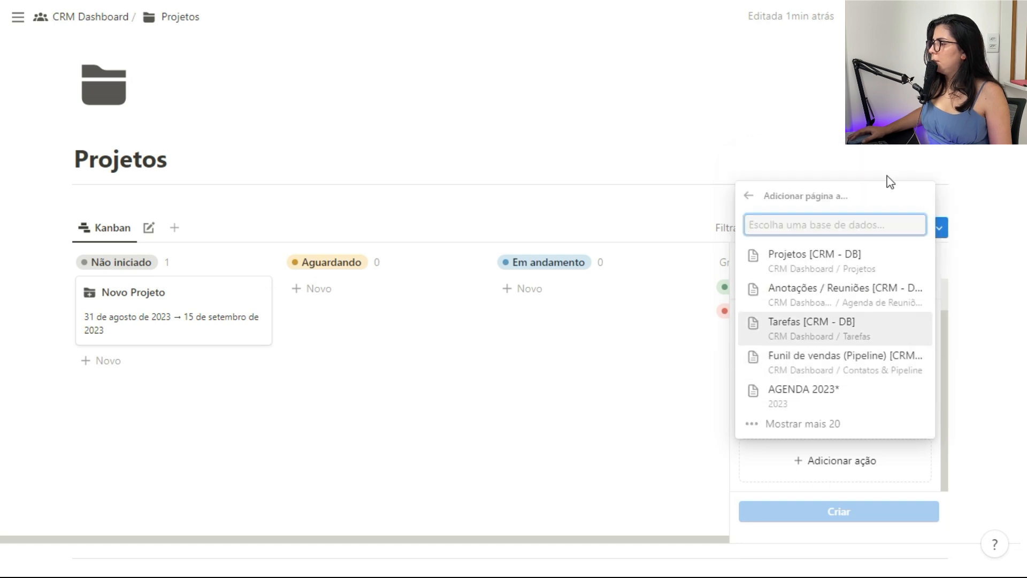
click(807, 342)
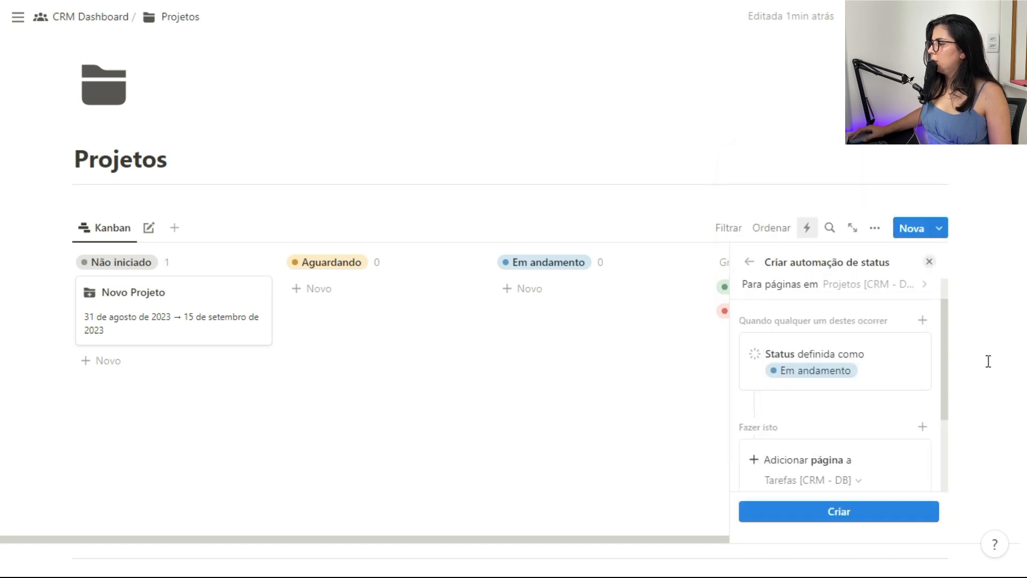
click(800, 424)
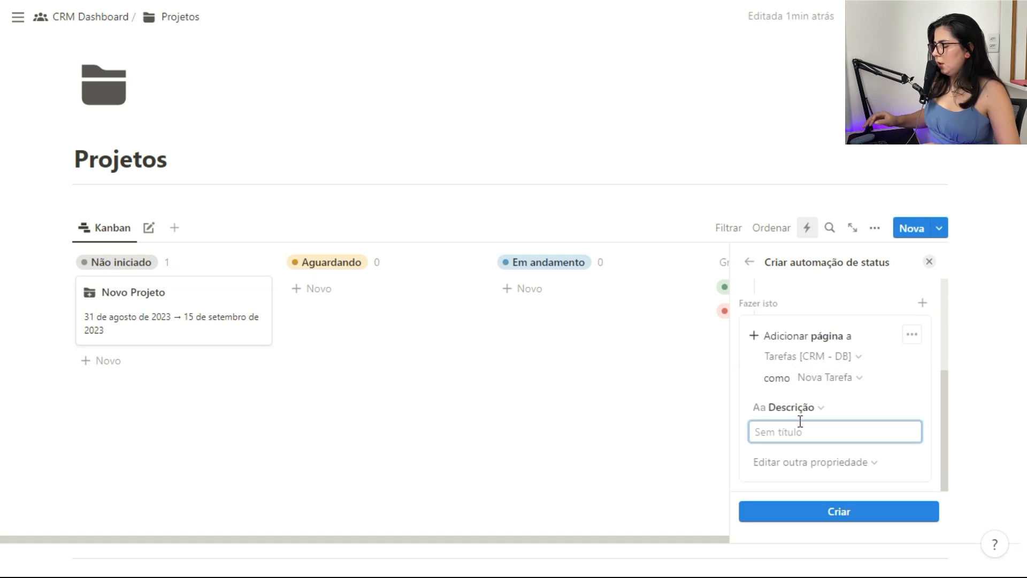
text(Compartilhar acesso ao Portal)
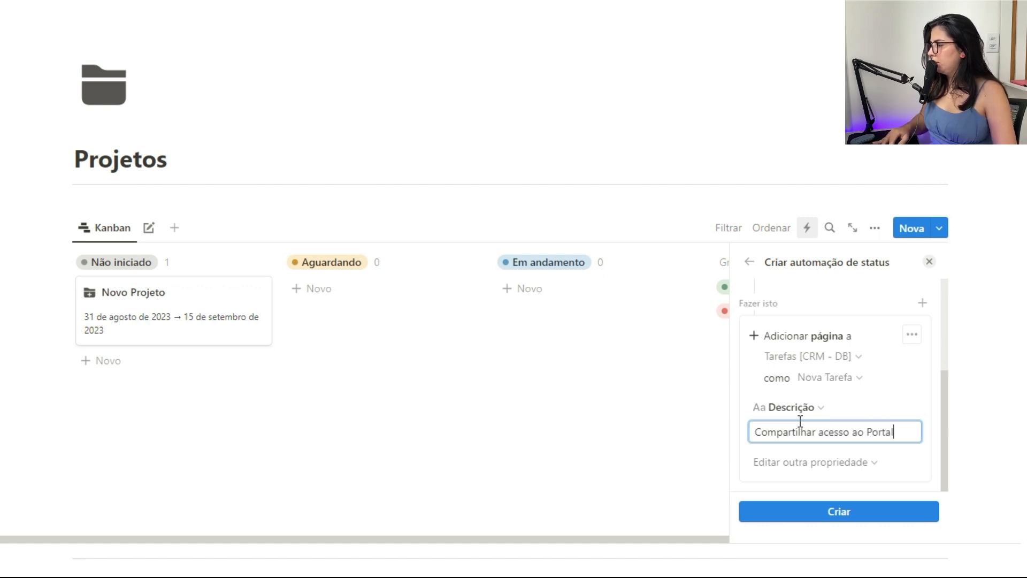
Step: Add the Projeto property to the new task action and set it to Esta página
click(825, 462)
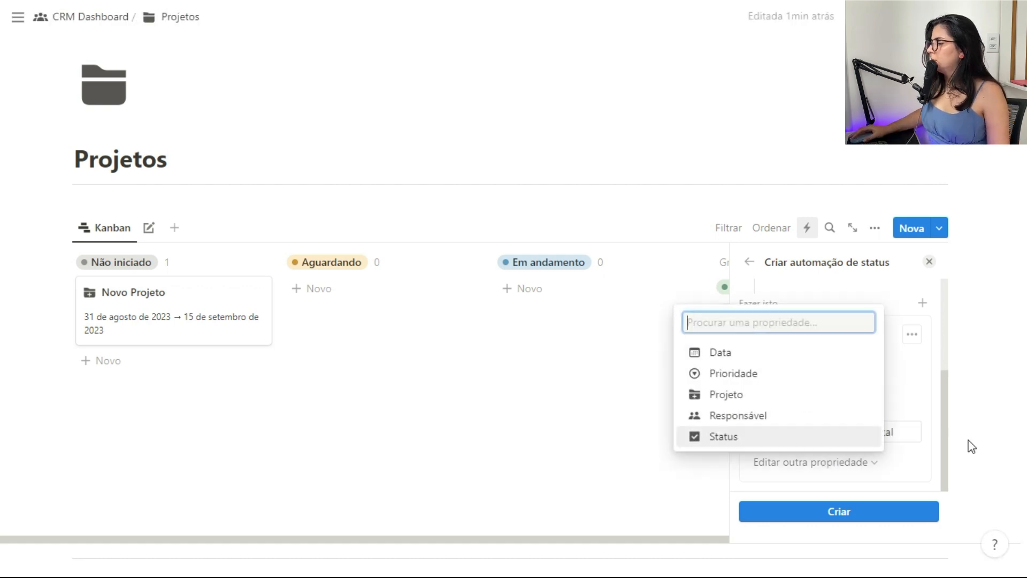
click(781, 395)
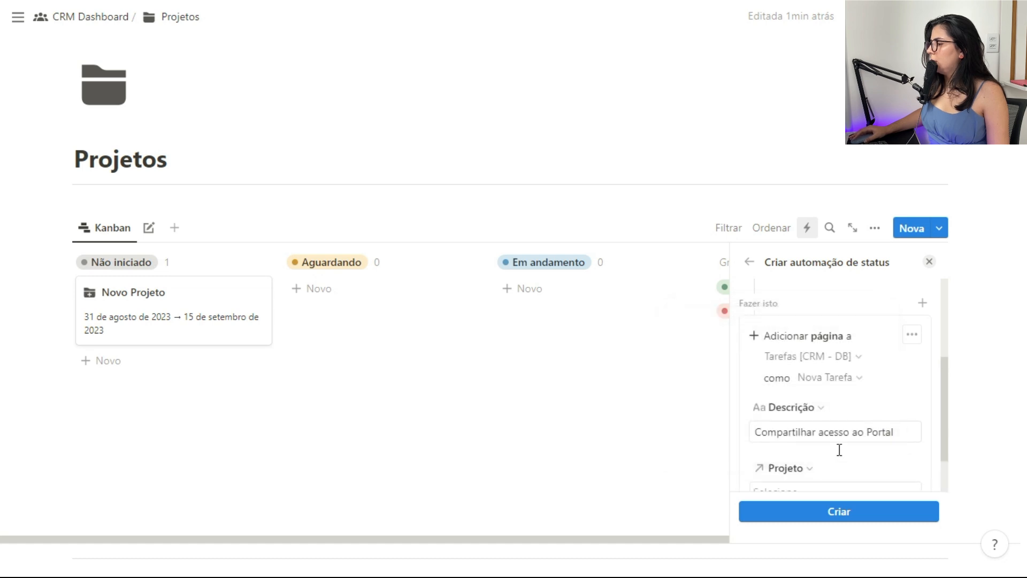
scroll(839, 447, down, 1)
click(903, 430)
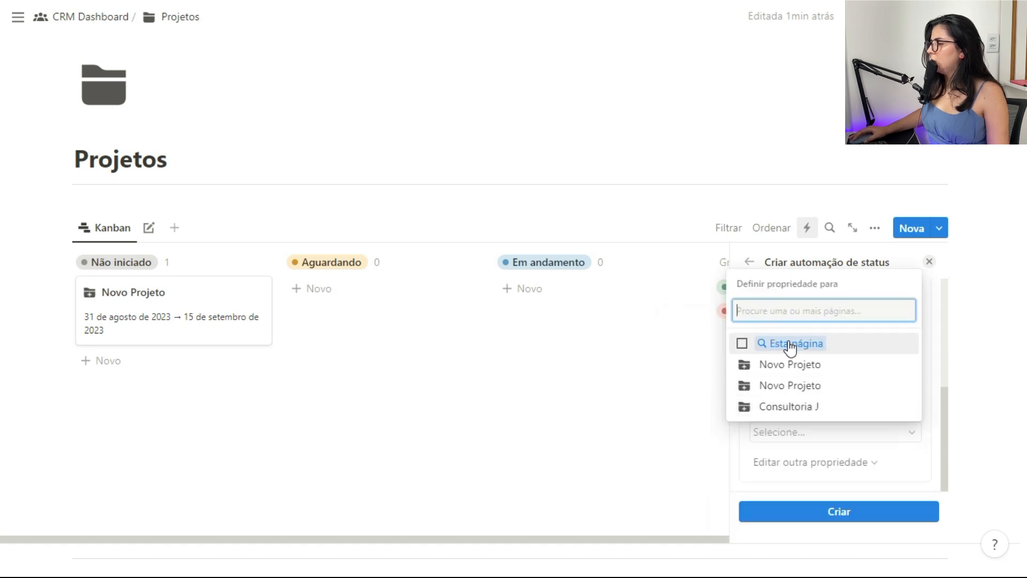
click(742, 343)
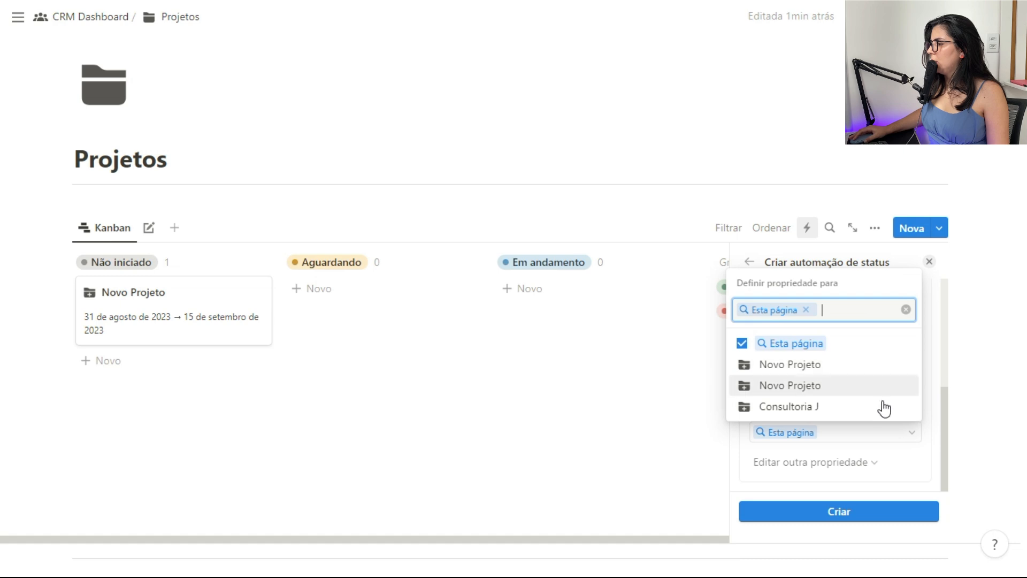
click(882, 458)
Step: Add the Data property to the new task action and set it to Hoje
scroll(856, 438, up, 2)
scroll(851, 430, up, 2)
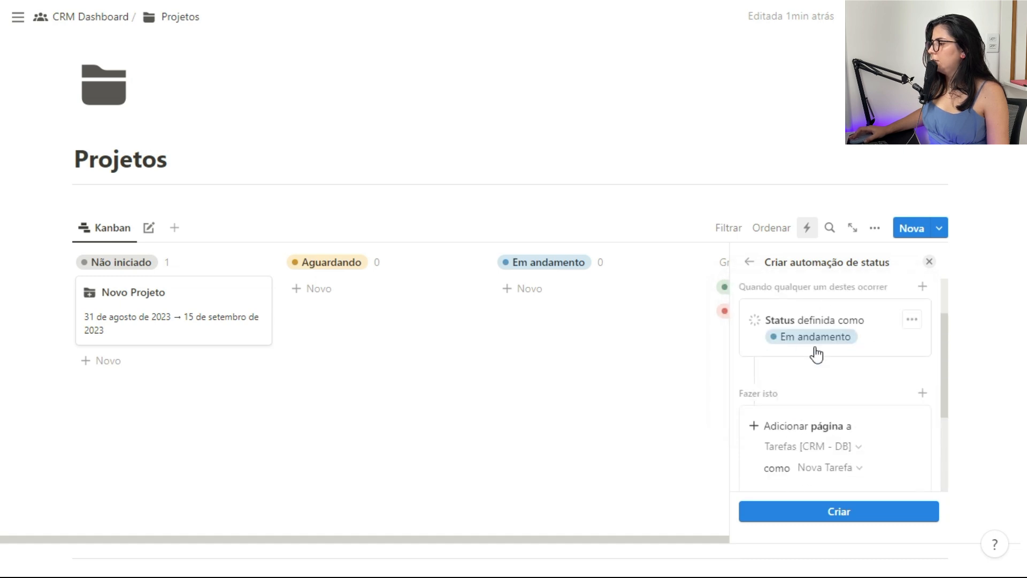
scroll(812, 333, down, 4)
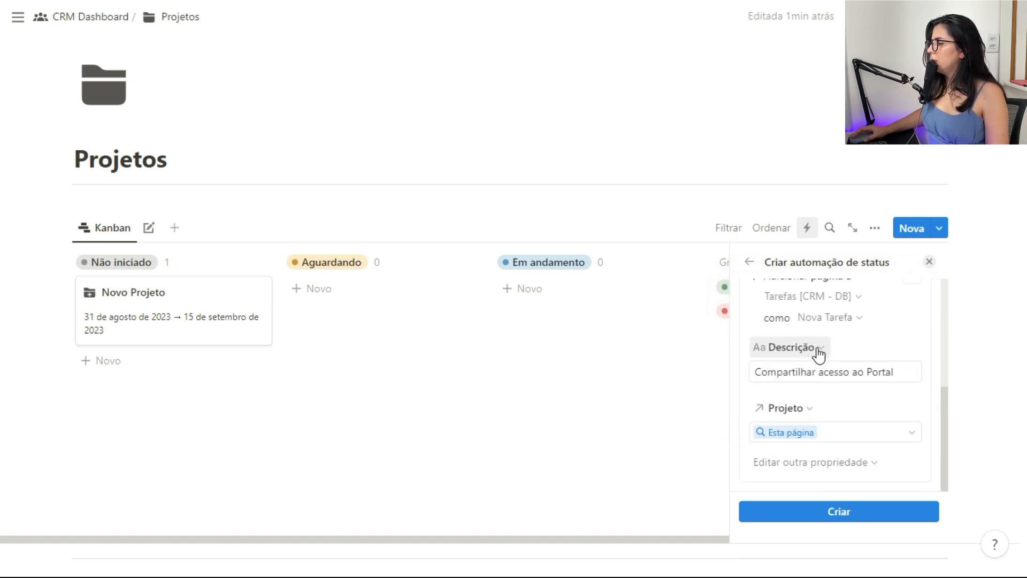
click(826, 463)
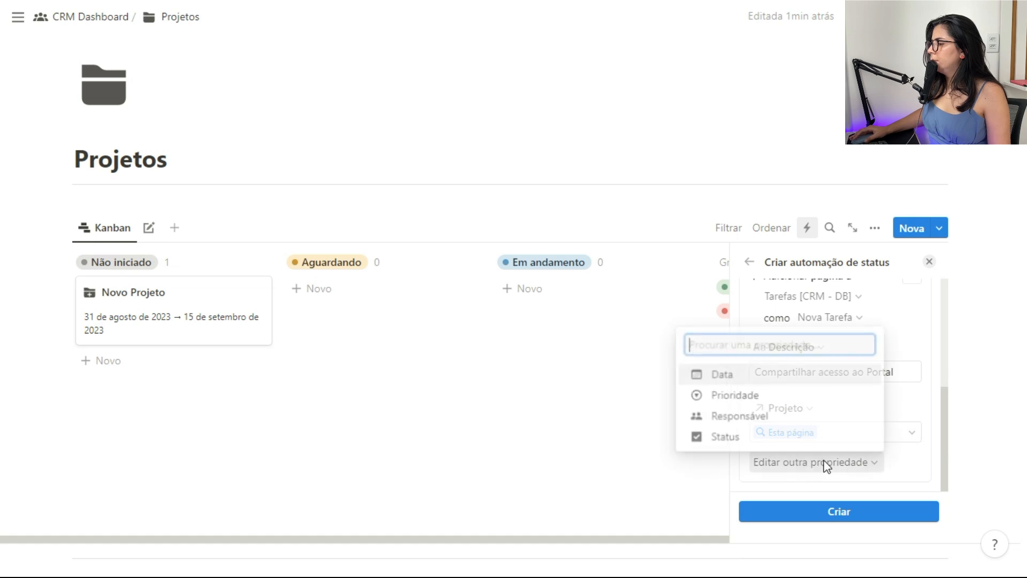
click(770, 381)
scroll(839, 420, down, 1)
click(827, 431)
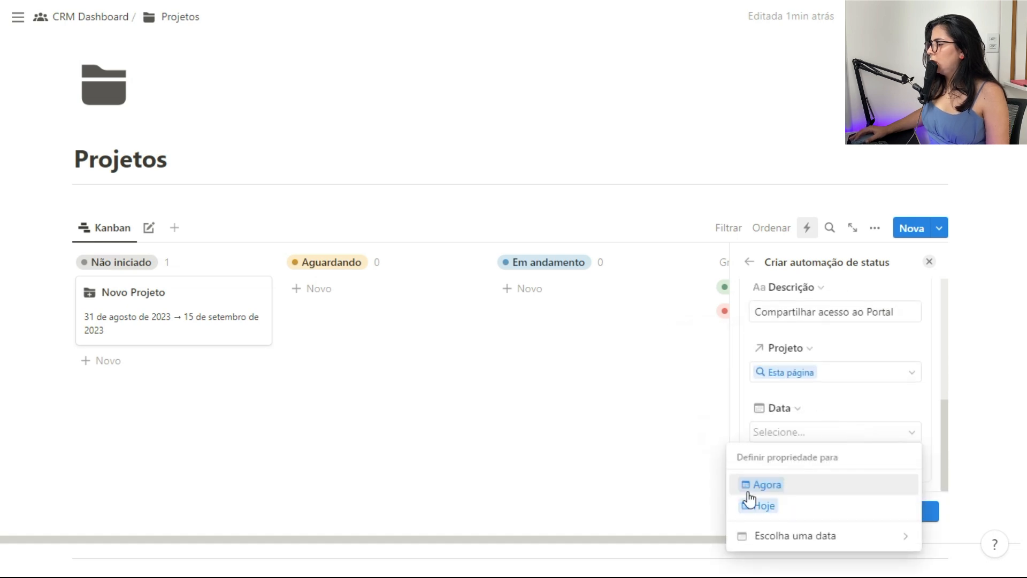
click(762, 507)
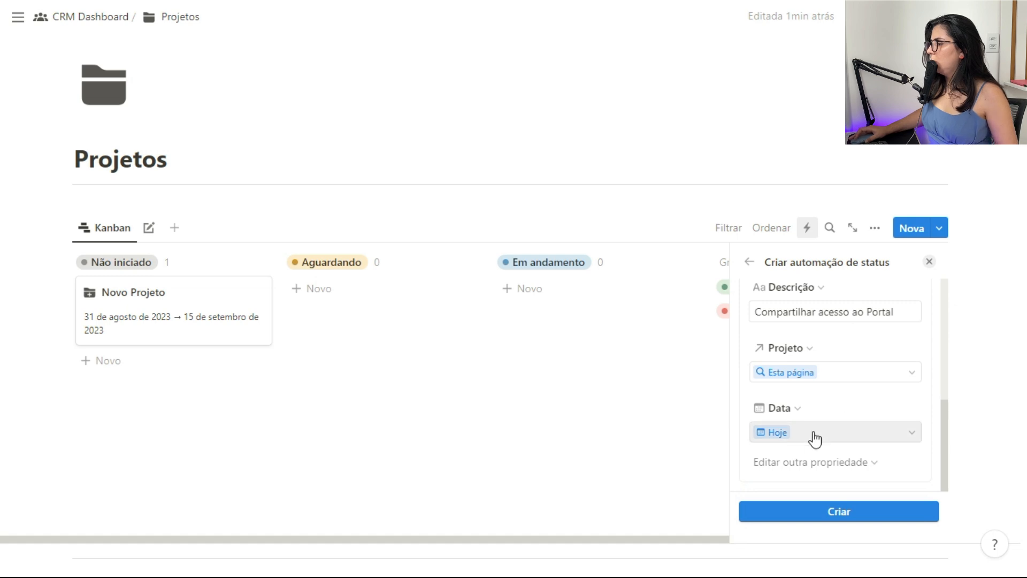
Step: Set the new task's Responsável to the first listed person, create the automation and close the automation list
click(810, 461)
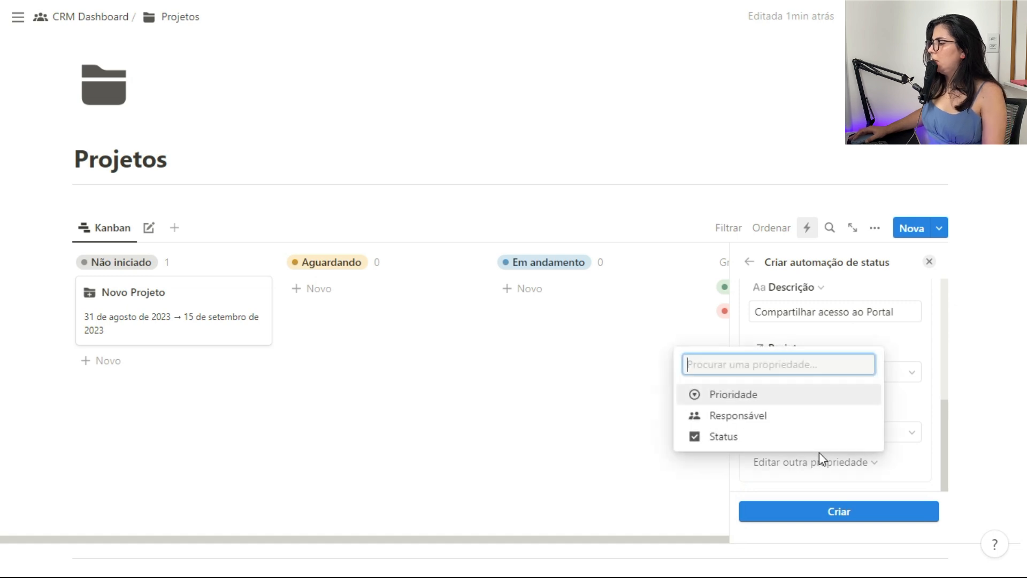
click(802, 422)
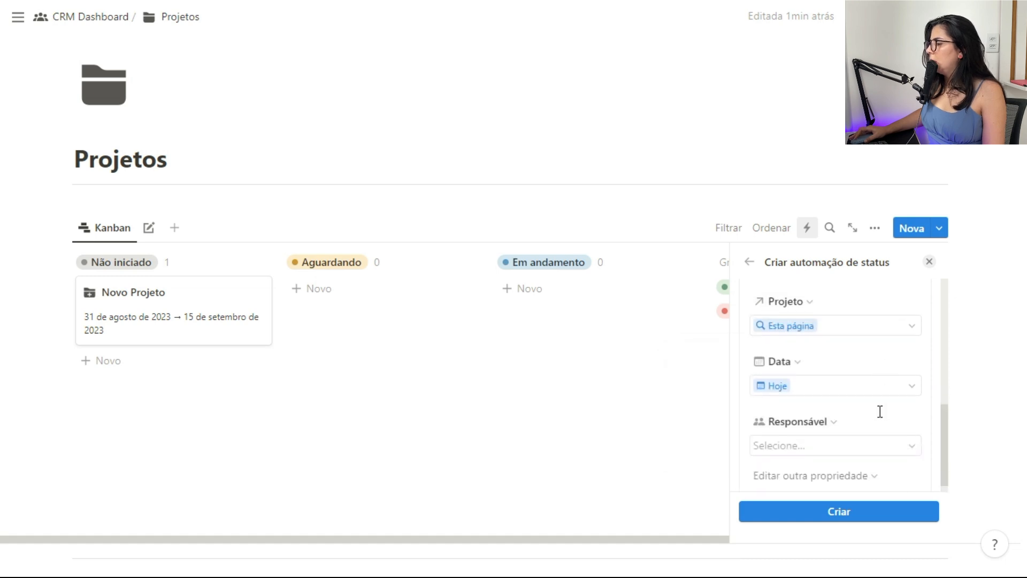
click(795, 434)
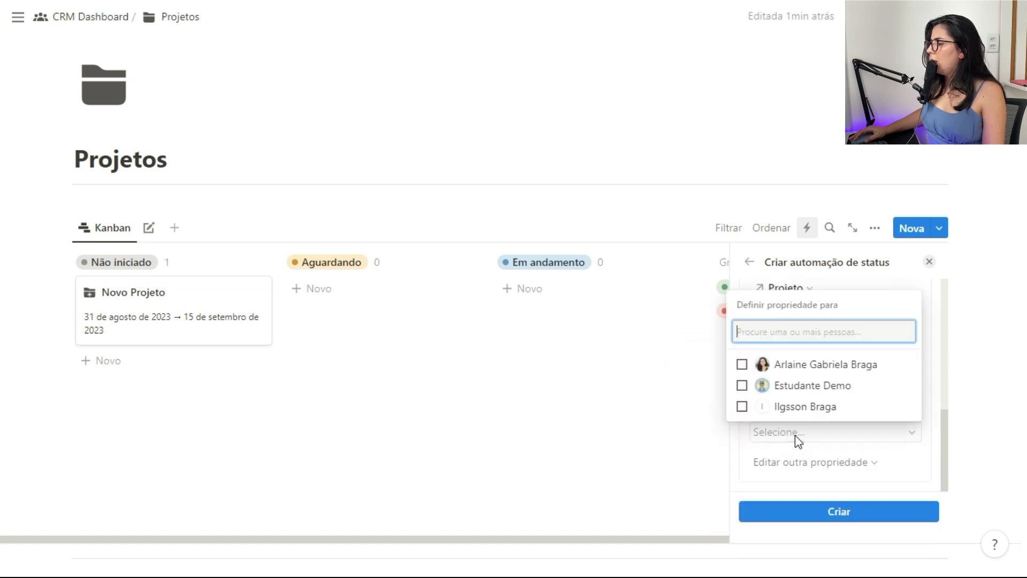
click(813, 364)
click(891, 457)
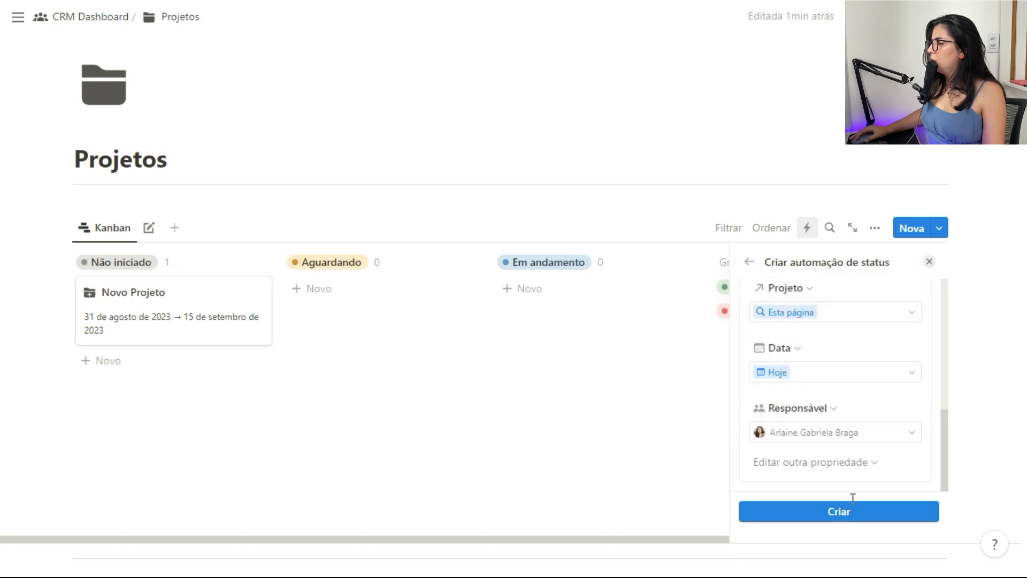
click(857, 516)
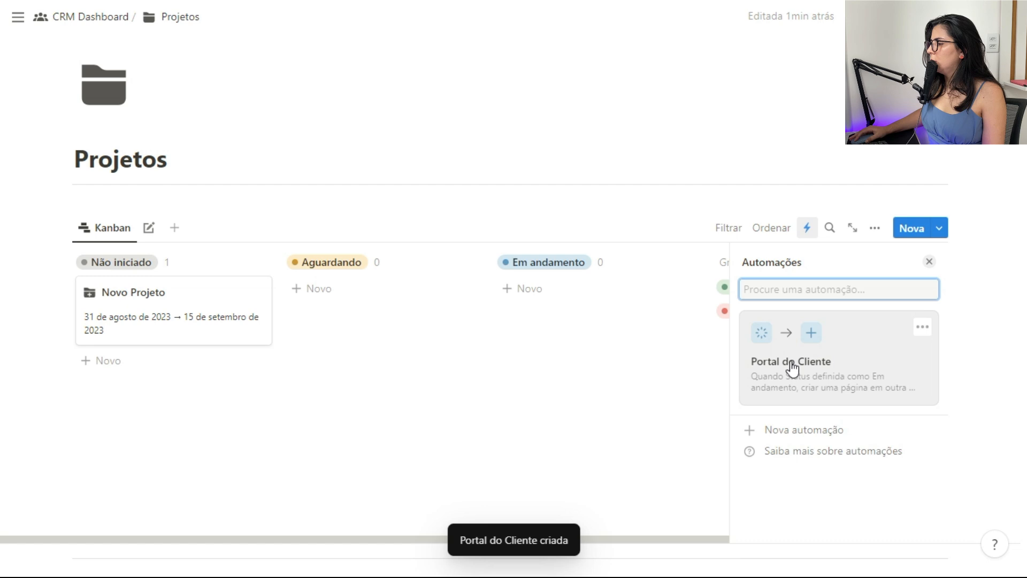
click(928, 262)
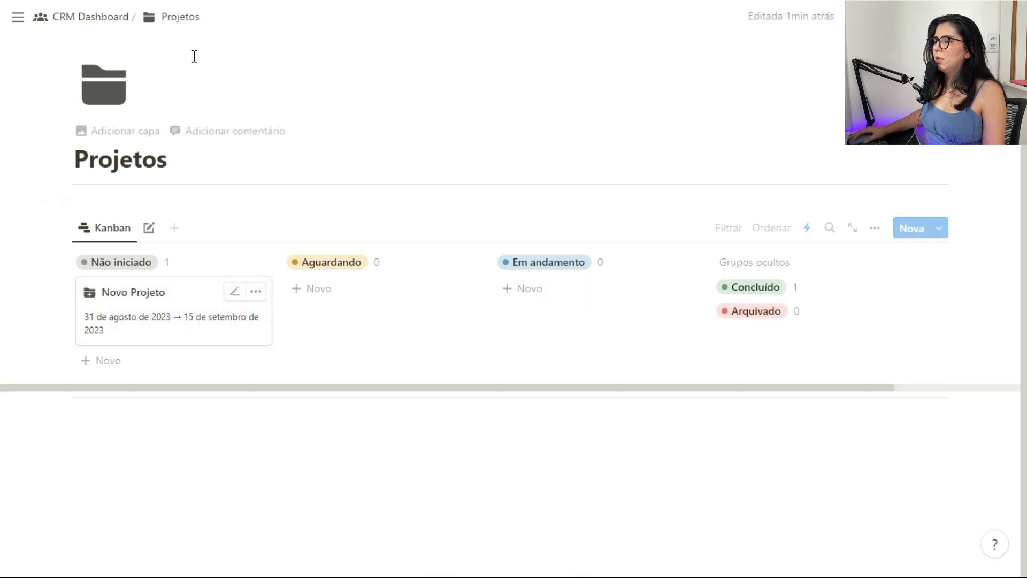
Step: From the CRM Dashboard, set Novo Projeto's Status to Em andamento, close the project and return to the day's tasks to test the automation
click(112, 22)
scroll(999, 367, down, 8)
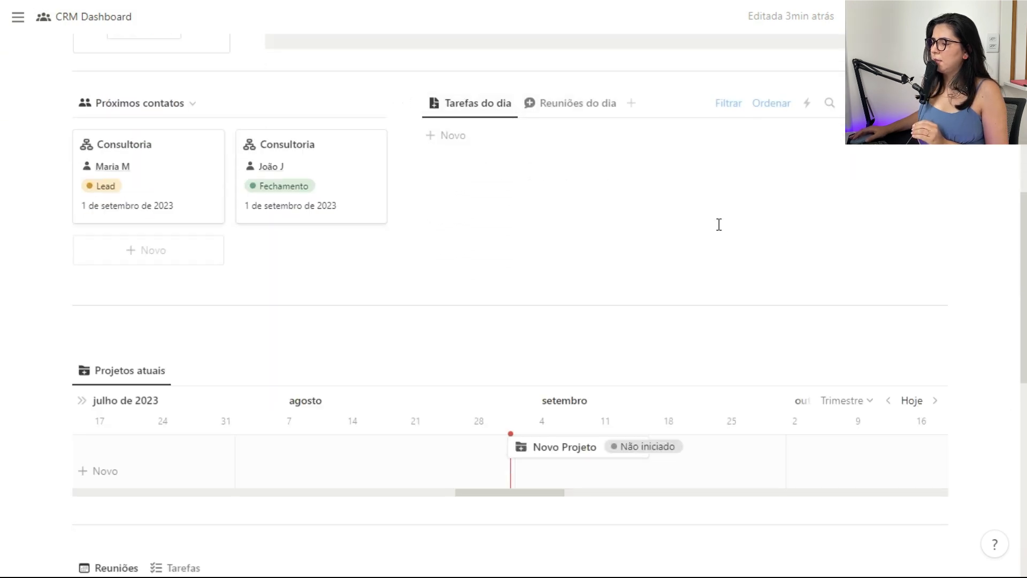
scroll(708, 223, down, 1)
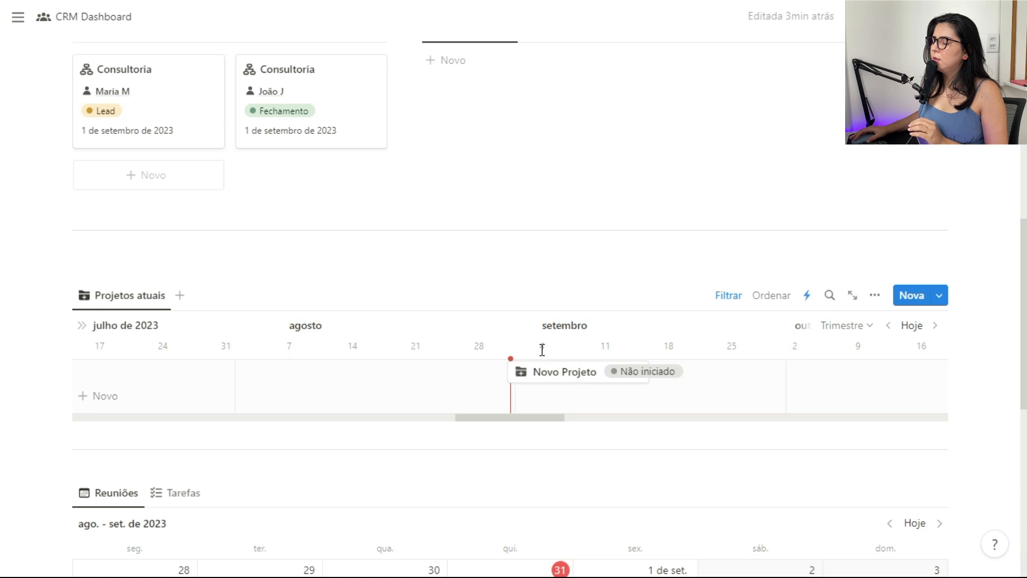
click(623, 376)
click(684, 114)
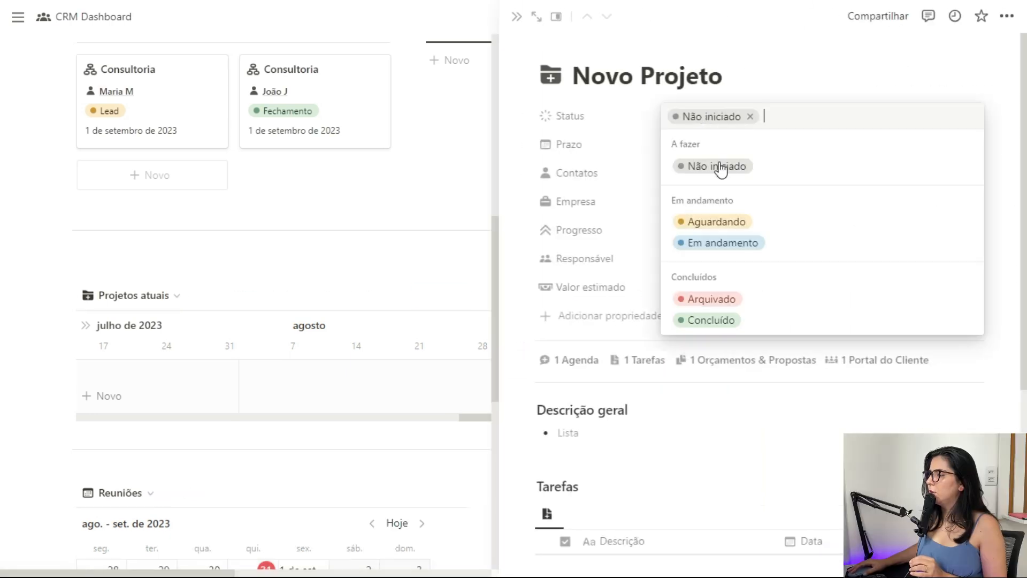
click(716, 243)
click(522, 20)
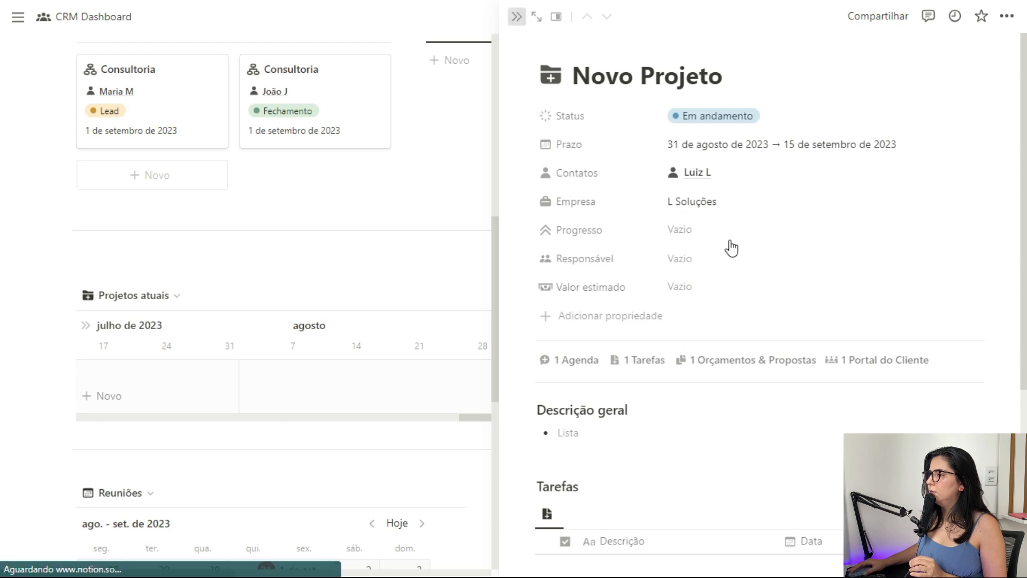
scroll(613, 385, up, 3)
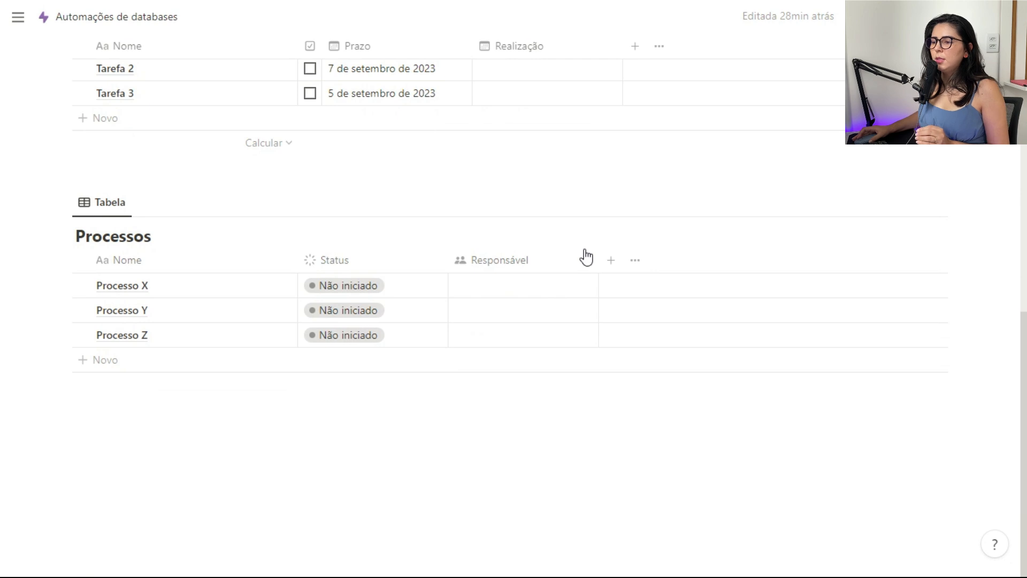
Step: In the Processos table, set Processo X's Status to Gravação and fill in its Responsável with the channel owner
click(320, 291)
click(524, 298)
click(341, 284)
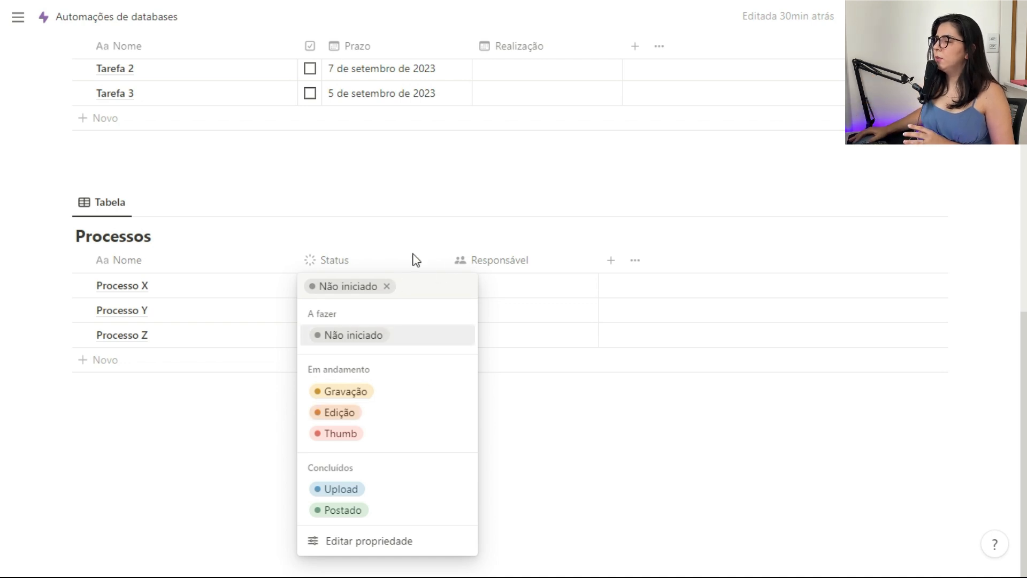
key(Escape)
click(403, 284)
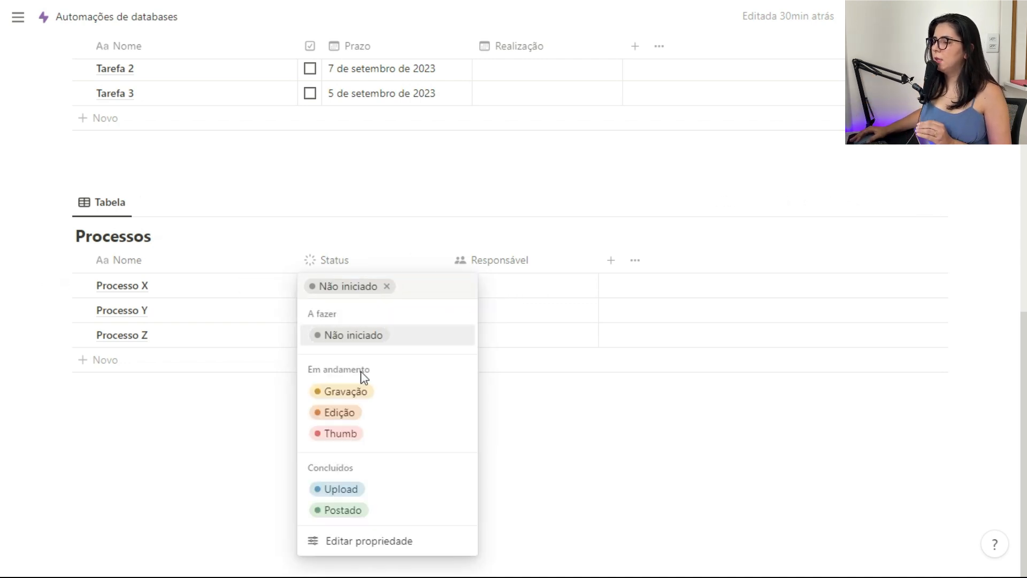
click(355, 392)
click(493, 293)
click(522, 334)
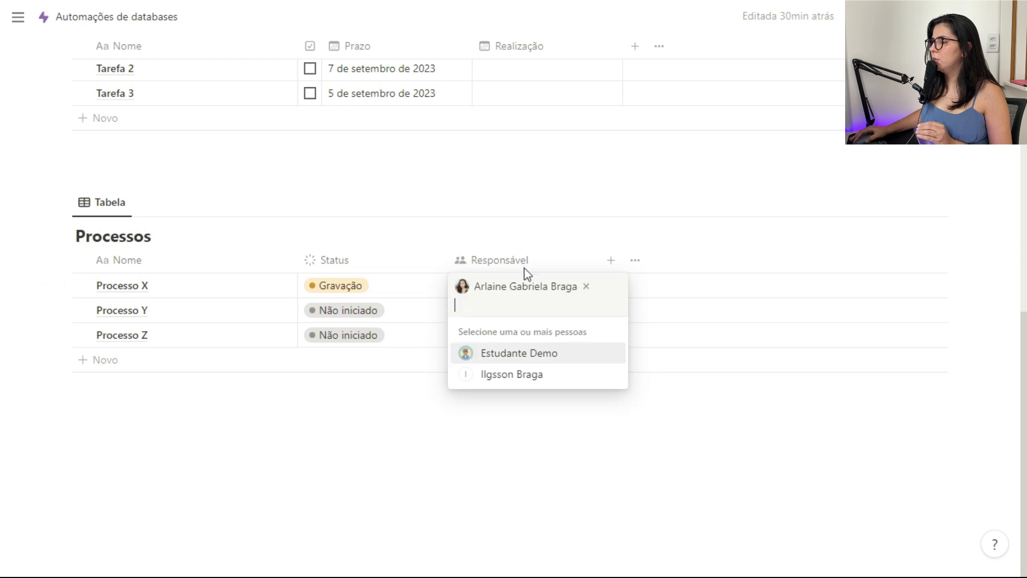
click(394, 293)
click(396, 295)
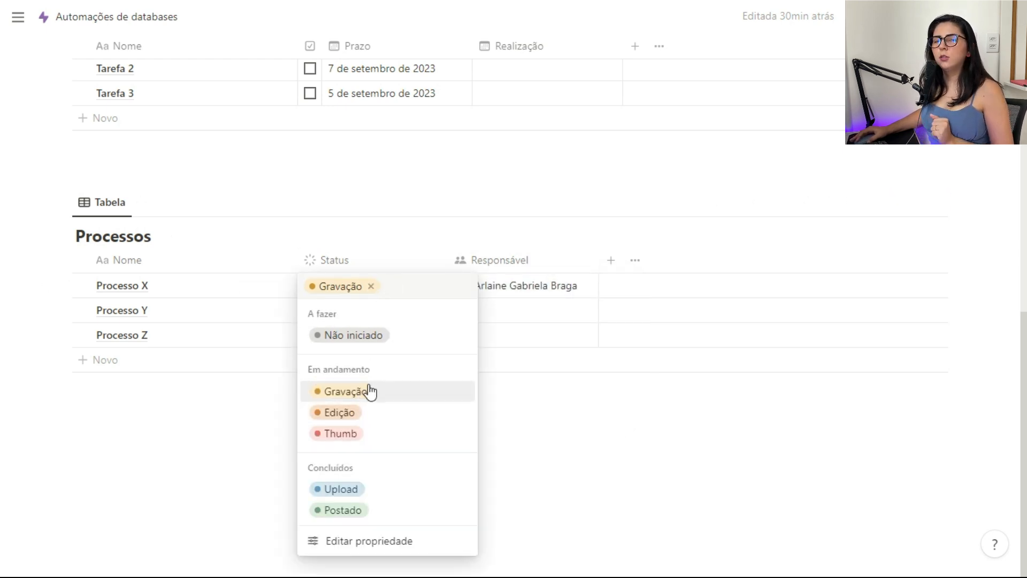
click(556, 304)
click(560, 299)
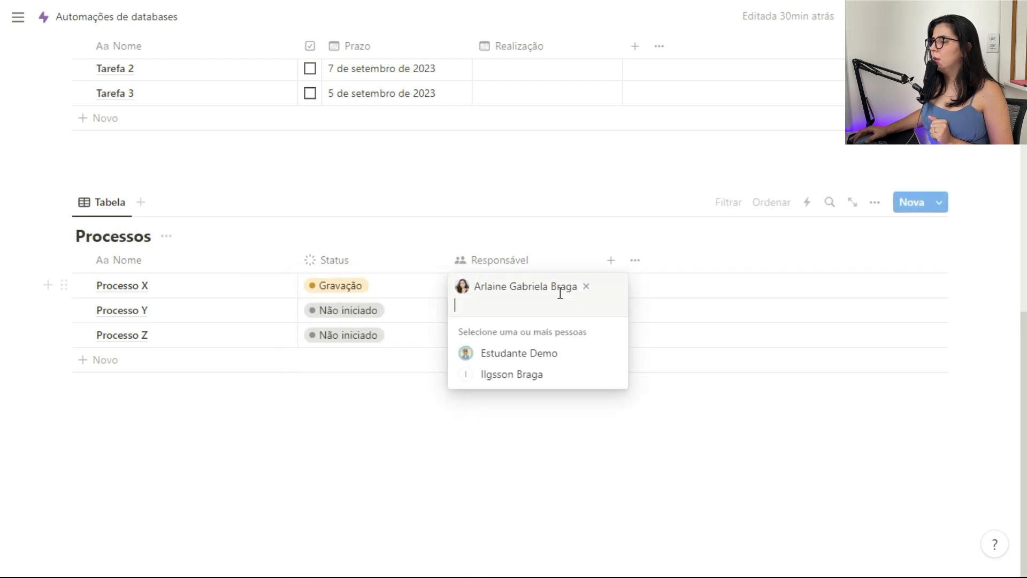
click(548, 262)
Step: Start a new automation on the Processos database and name it "Pronto para Edição"
click(807, 213)
click(804, 489)
text(Pronto para)
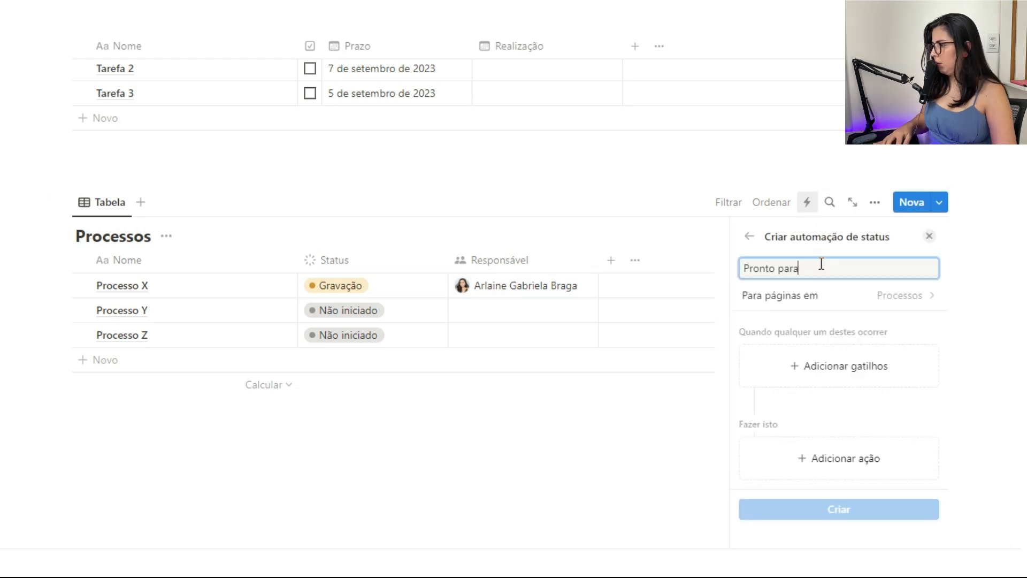
text( Edição)
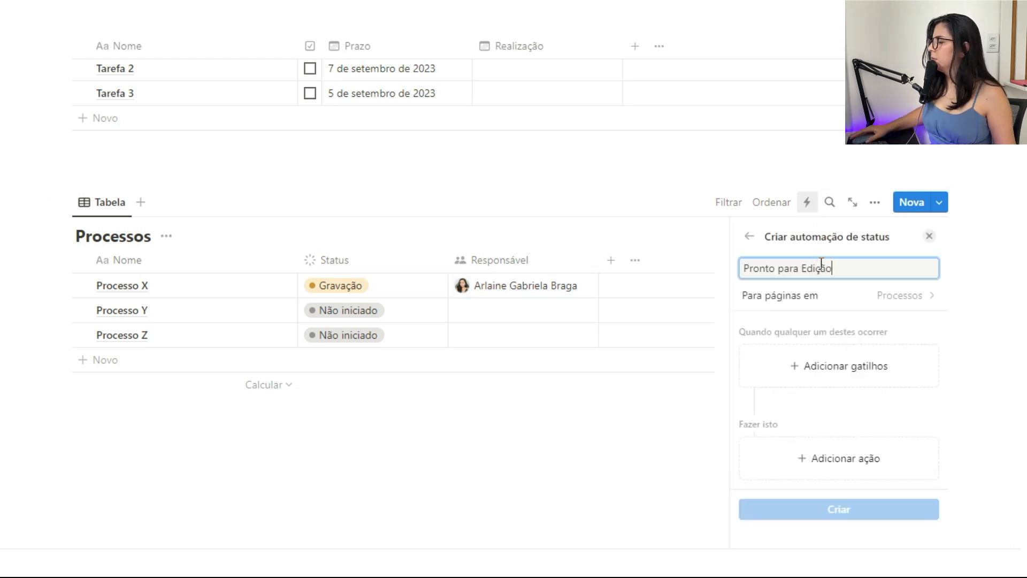
Step: Add a Status trigger to the automation and restrict it to the Edição option only
click(869, 359)
click(847, 309)
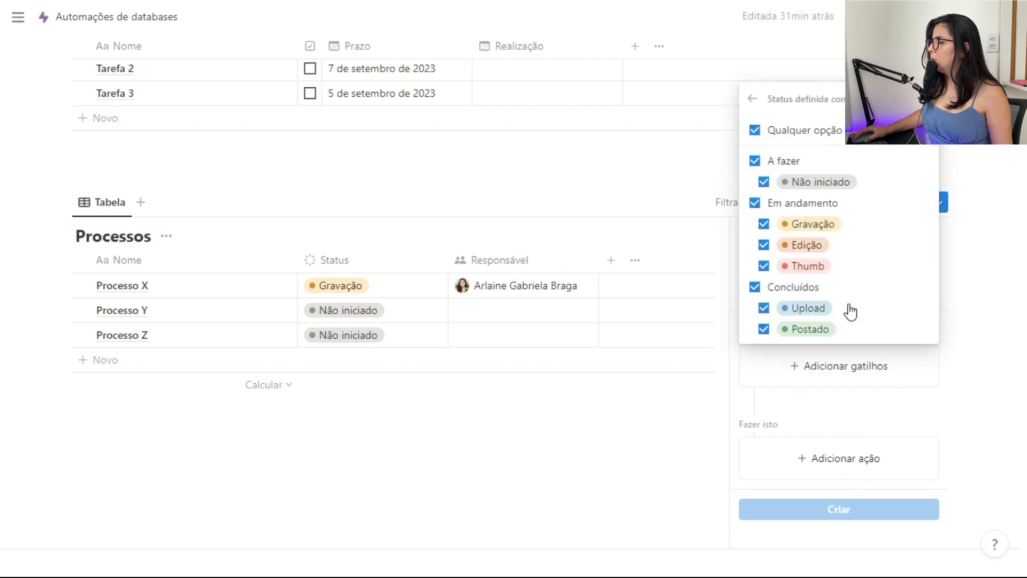
click(755, 131)
click(764, 244)
key(Escape)
Step: Add an action that sets the Responsável property to the demo student account
click(797, 459)
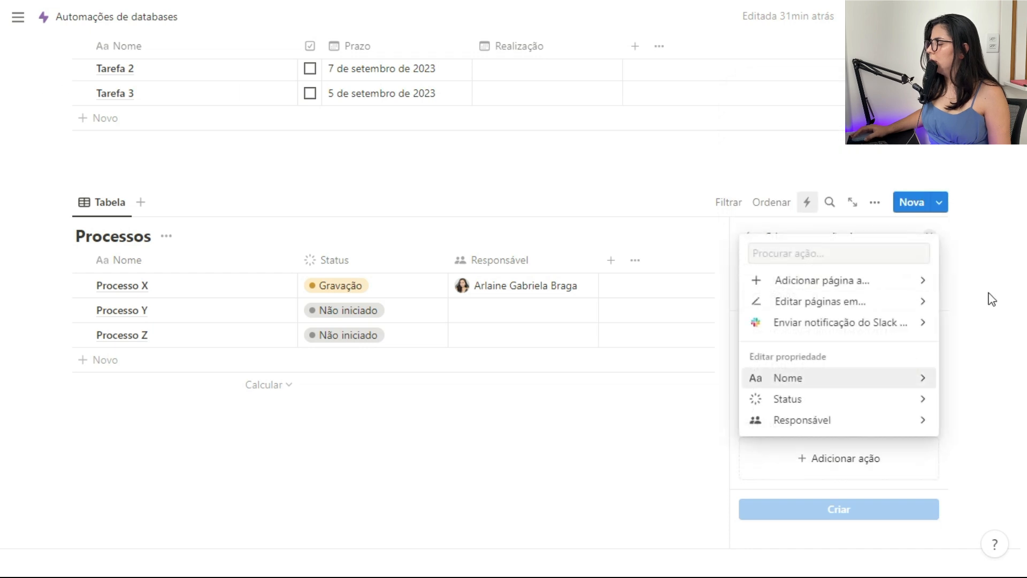
click(814, 427)
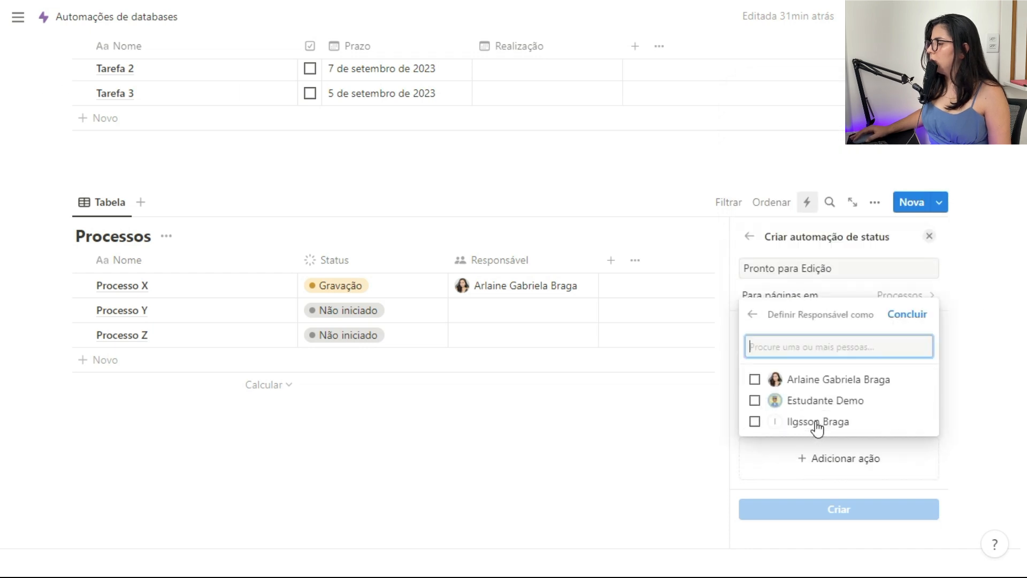
click(754, 401)
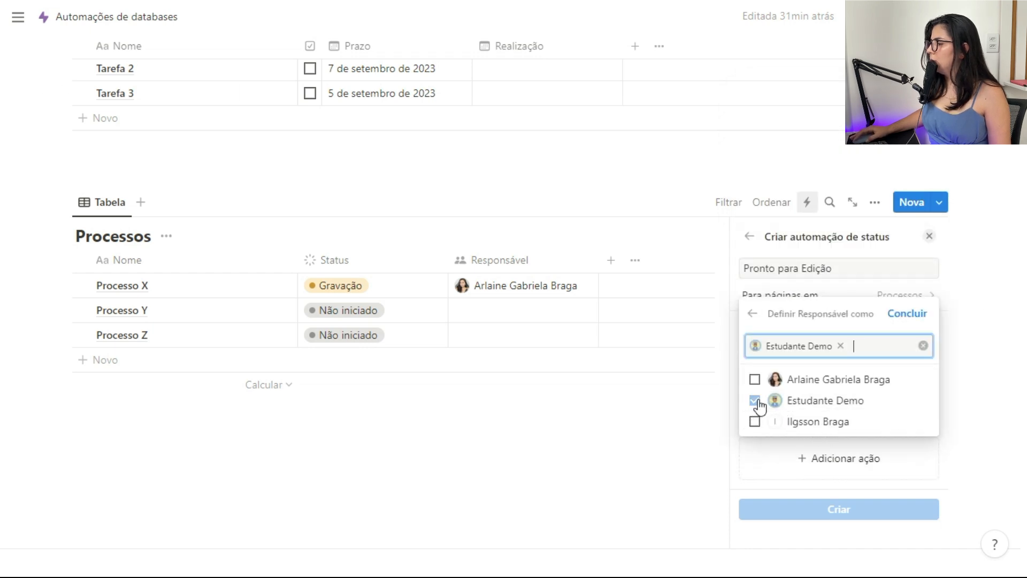
click(914, 315)
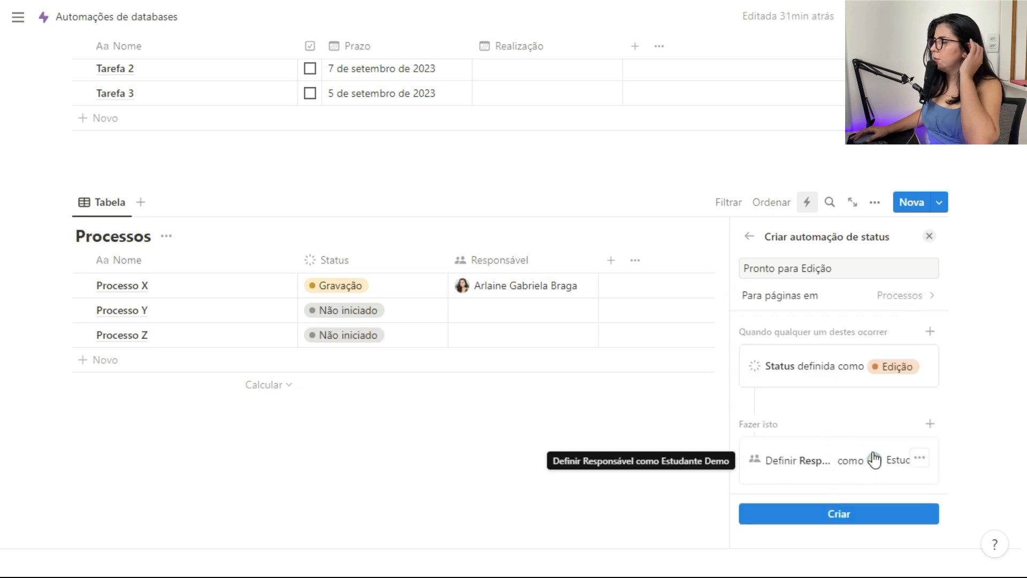
Step: Create the automation, close the automation list and test it by setting Processo X's Status to Edição
click(849, 518)
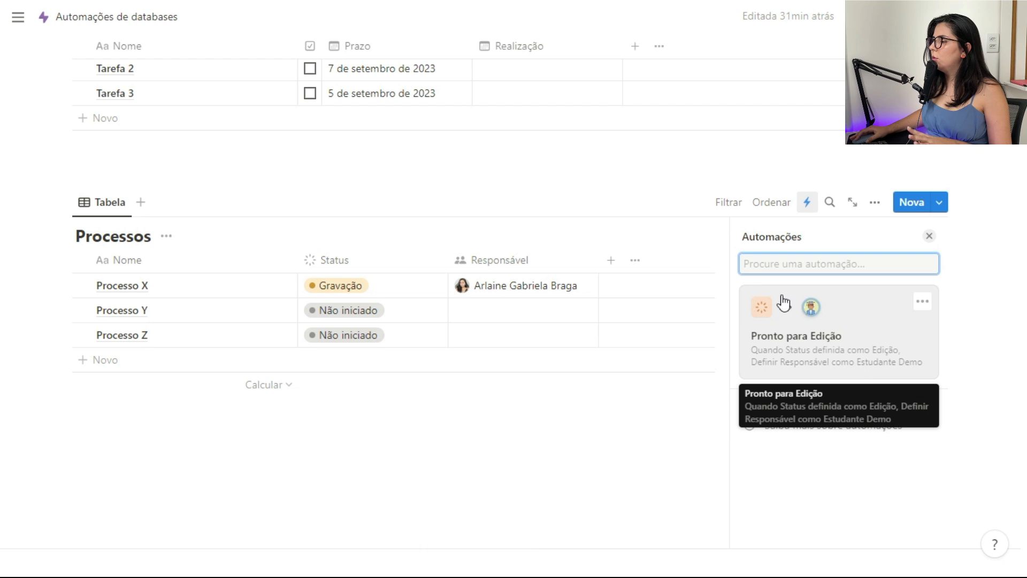
click(929, 237)
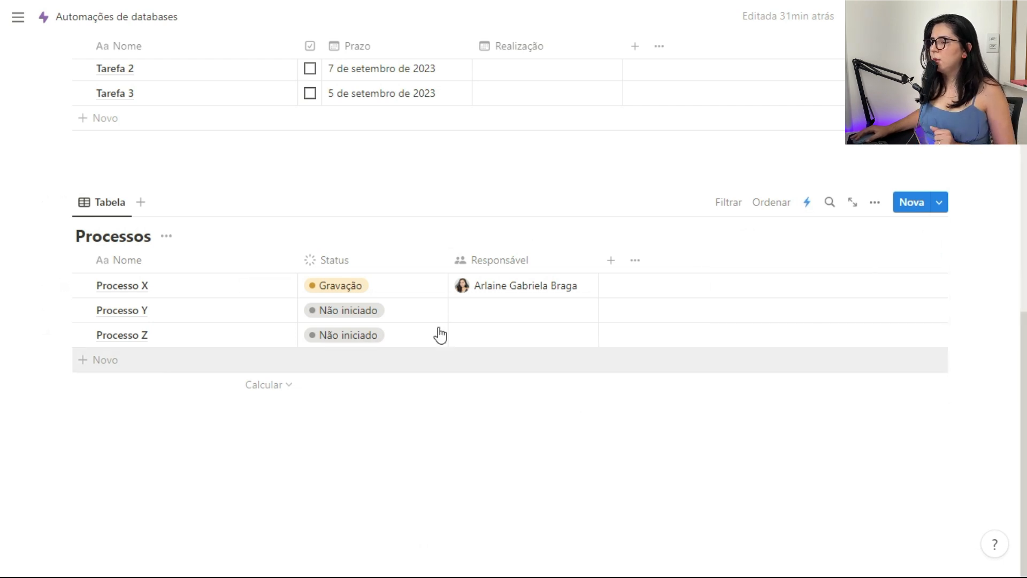
click(342, 286)
click(334, 412)
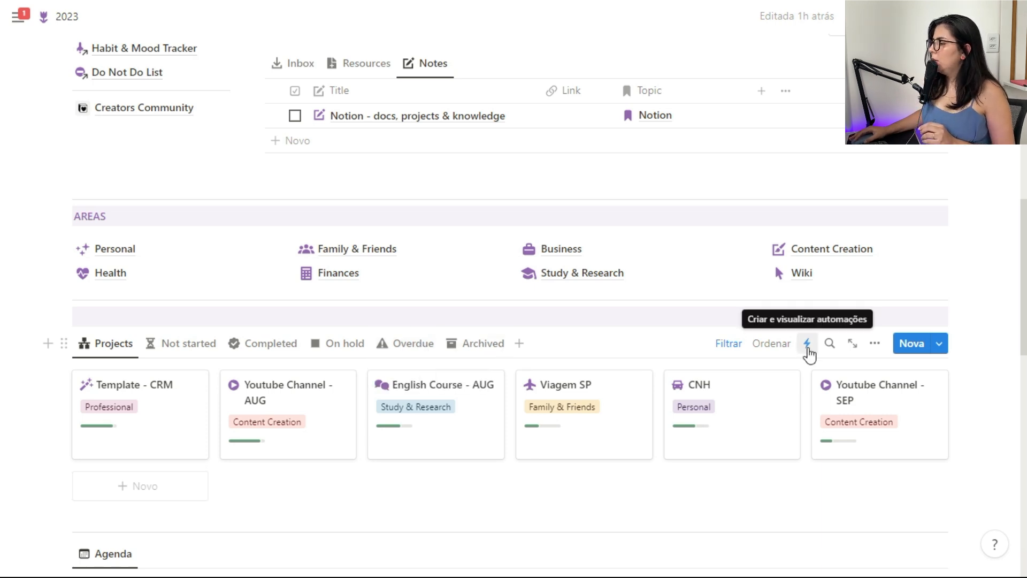
Step: Open the Projects database's "Revisar Projetos ativos" automation on the 2023 page and examine its page scope, trigger and task action
click(807, 344)
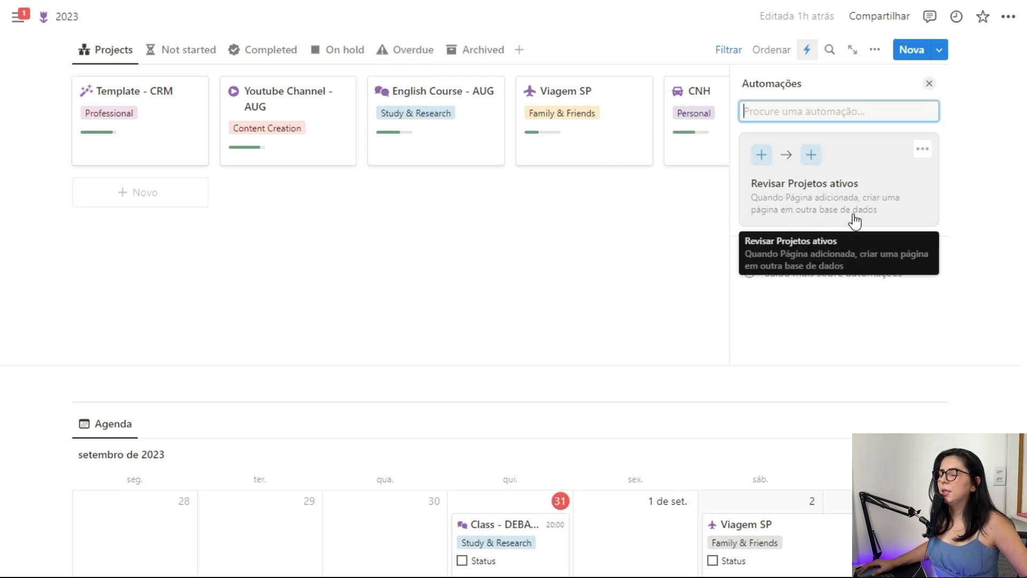
click(868, 189)
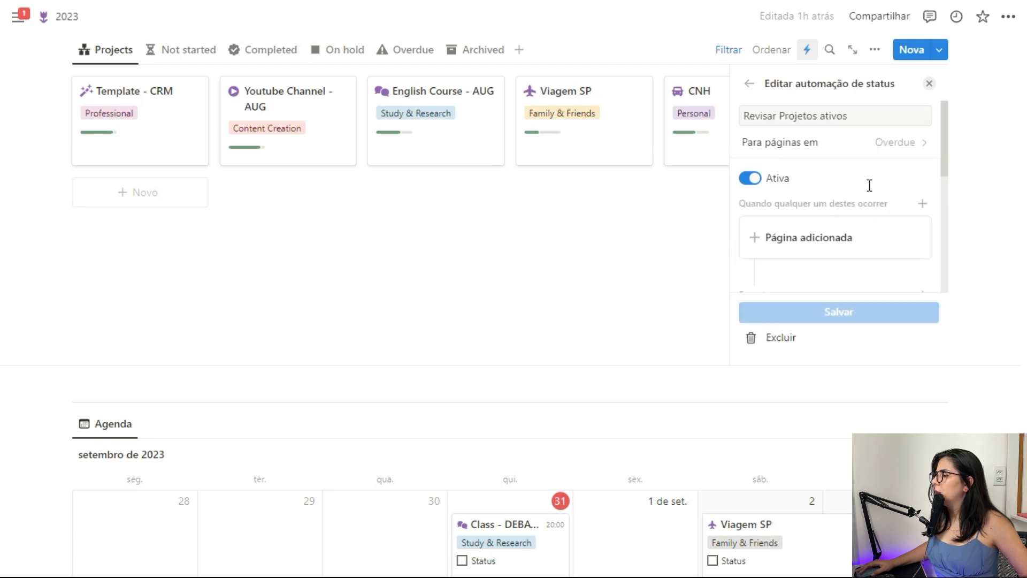
scroll(901, 206, down, 3)
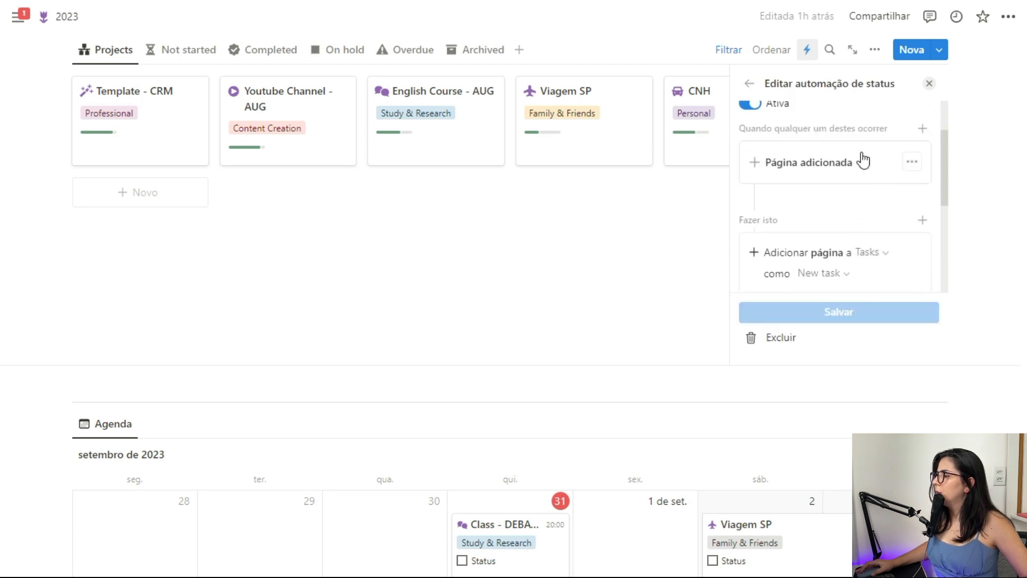
scroll(856, 171, up, 3)
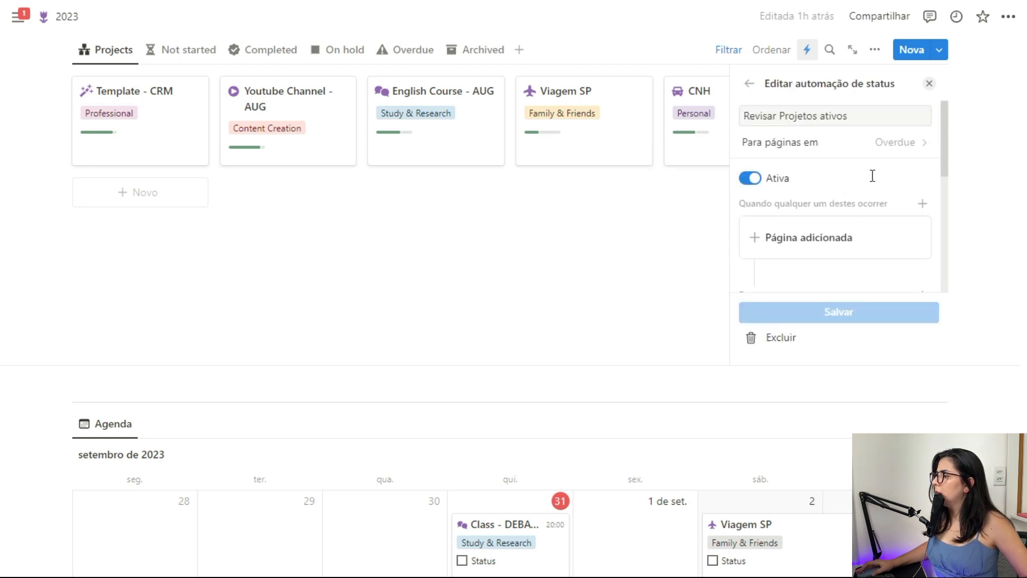
click(896, 142)
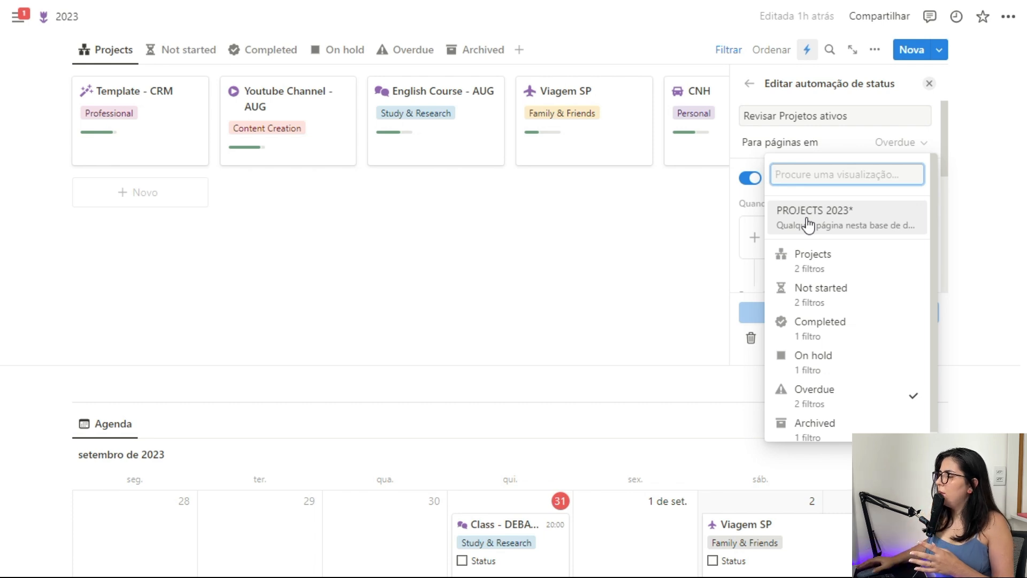
click(864, 399)
scroll(866, 230, down, 5)
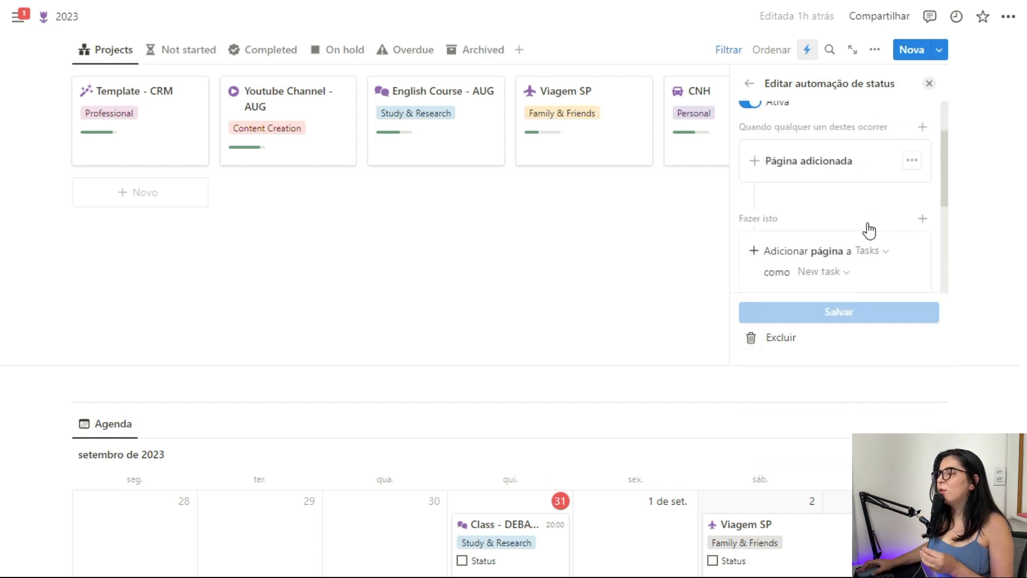
scroll(852, 217, down, 3)
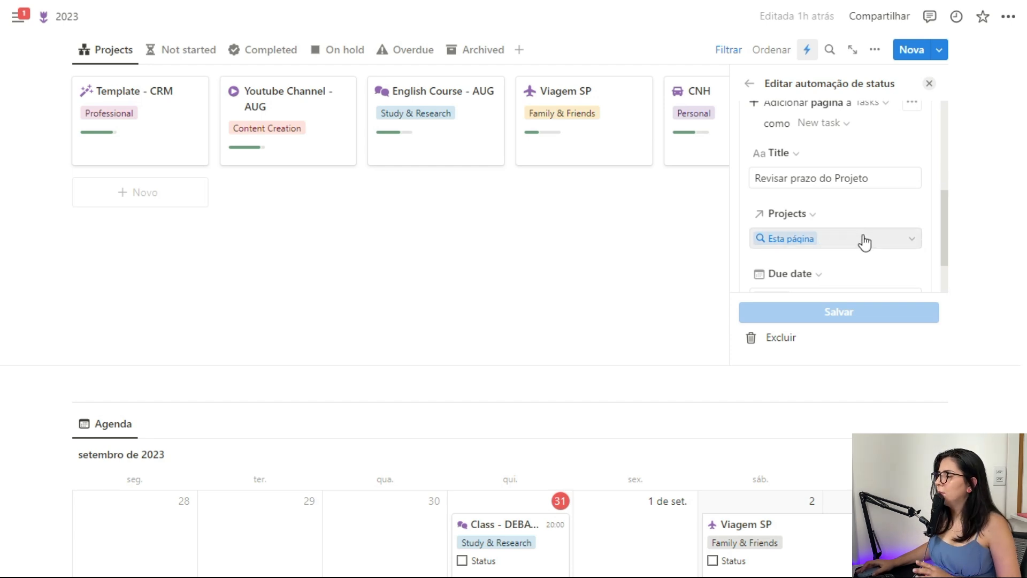
scroll(858, 252, down, 2)
scroll(856, 262, up, 8)
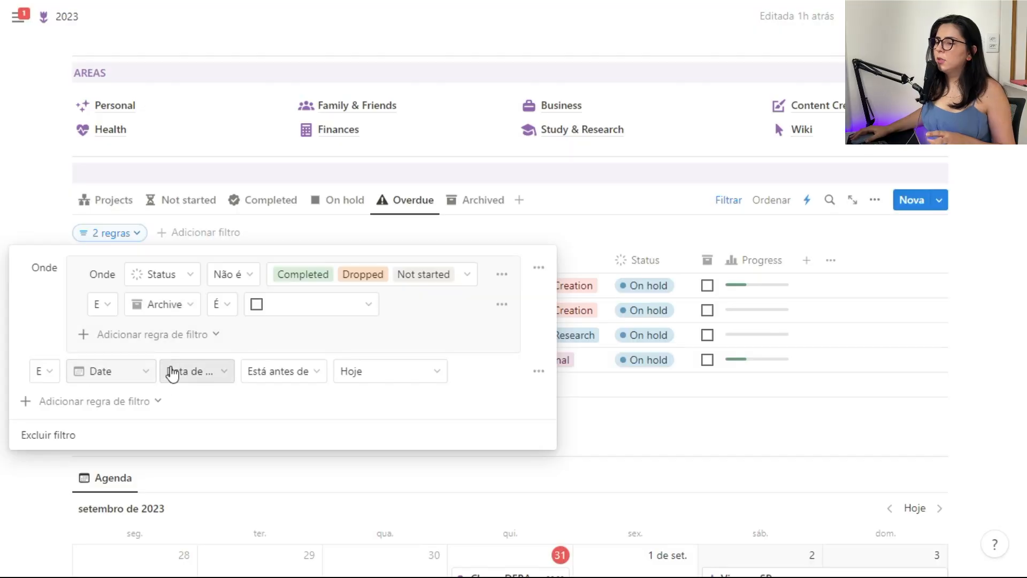
Step: Check the Overdue view's date filter choices and review the automation's task title, Projects relation and Due date settings
click(224, 372)
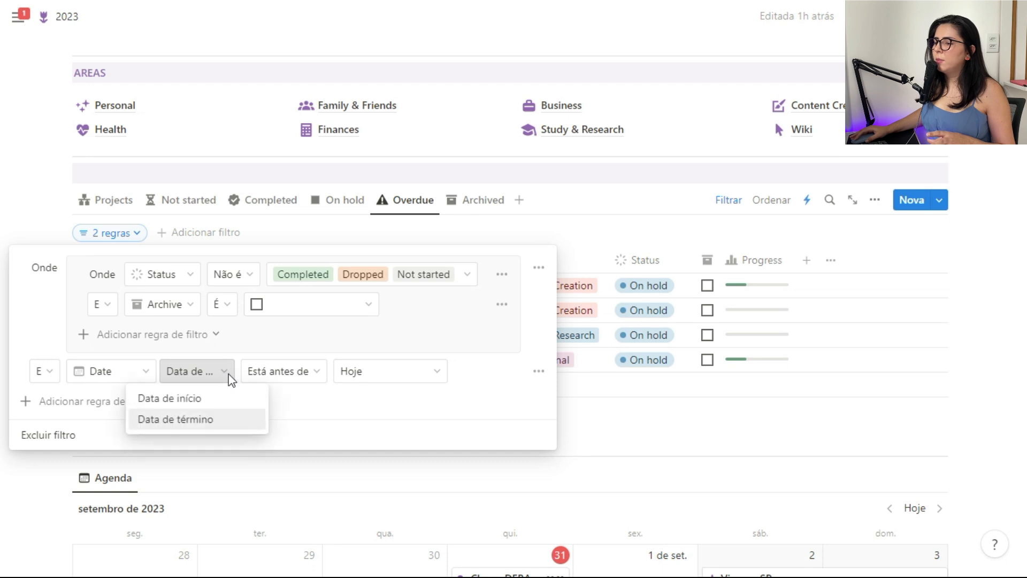
click(230, 372)
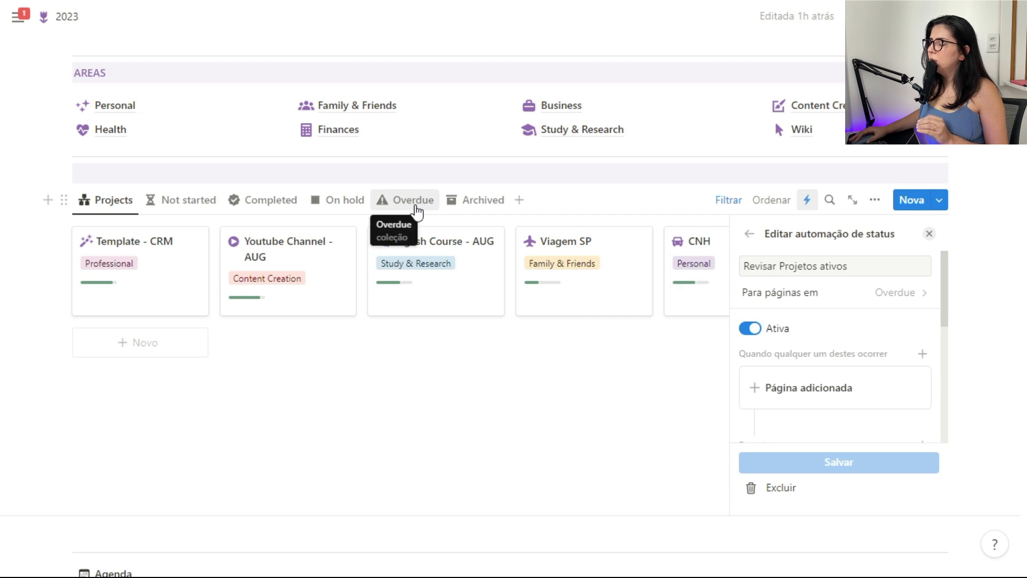
scroll(849, 333, down, 1)
scroll(853, 336, down, 2)
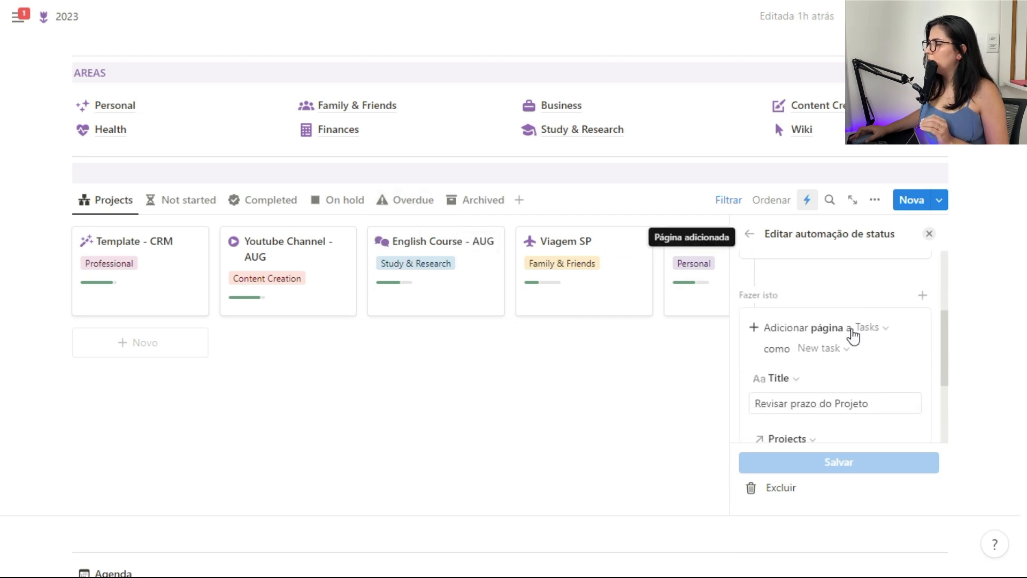
scroll(942, 346, down, 1)
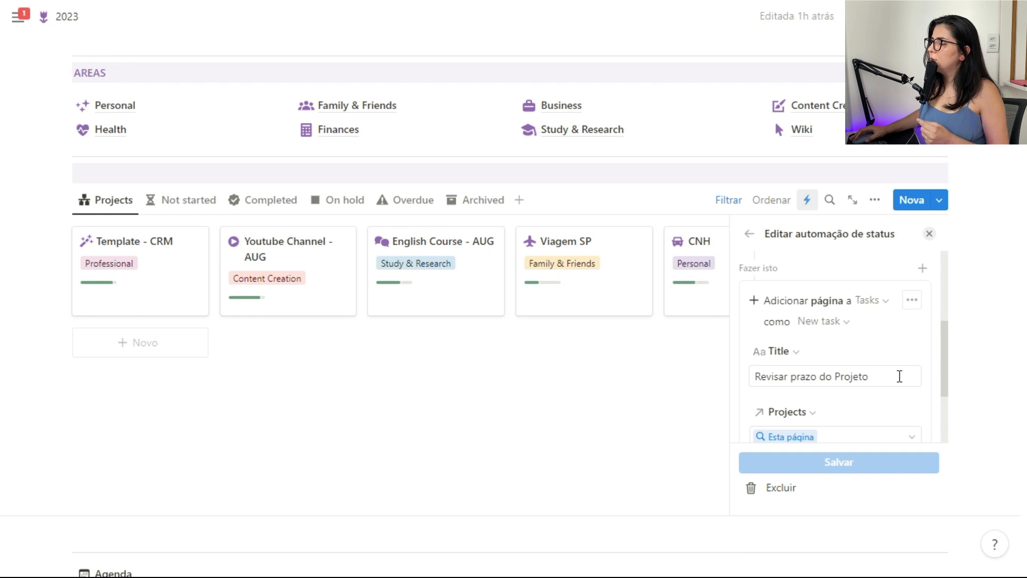
scroll(835, 364, down, 2)
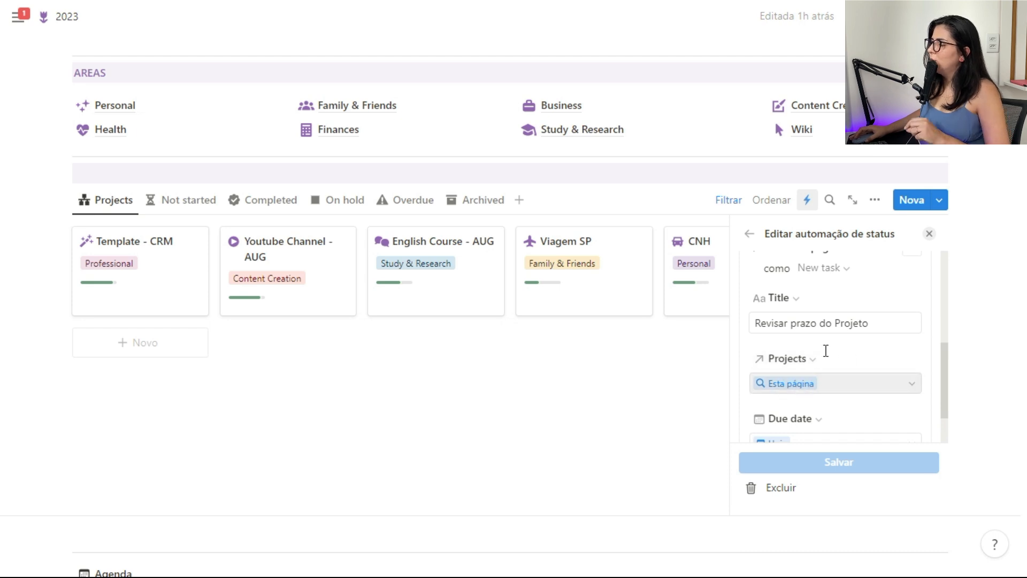
scroll(815, 369, down, 2)
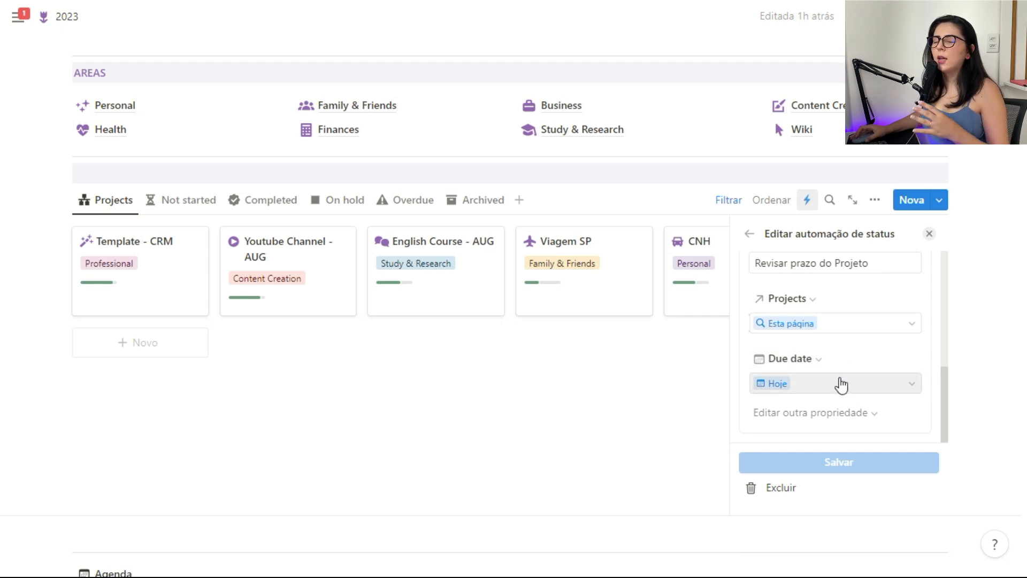
scroll(874, 397, up, 3)
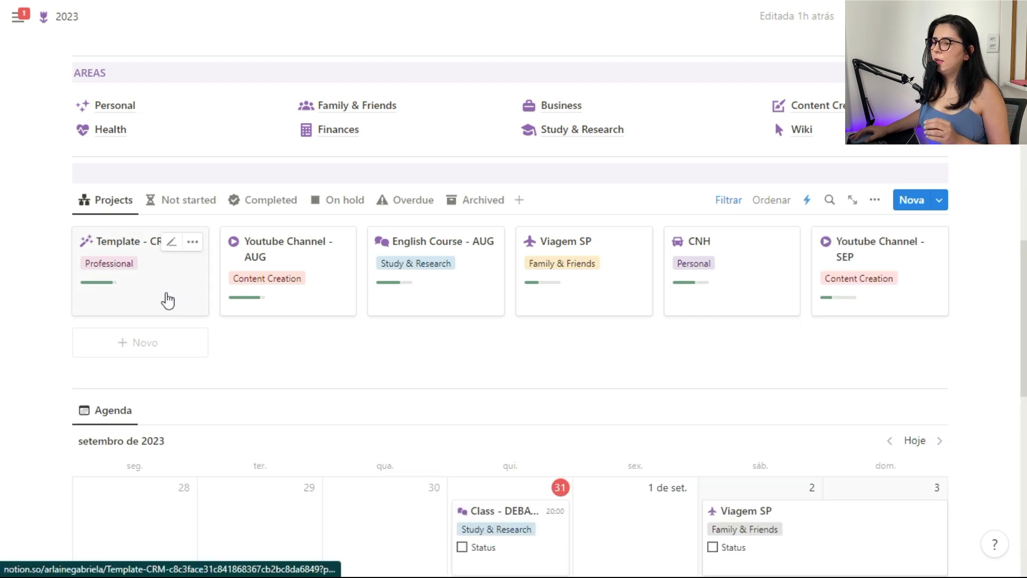
Step: Set the Template - CRM project's end date to 30 August 2023 and check the page's task list for the automation's task
click(166, 298)
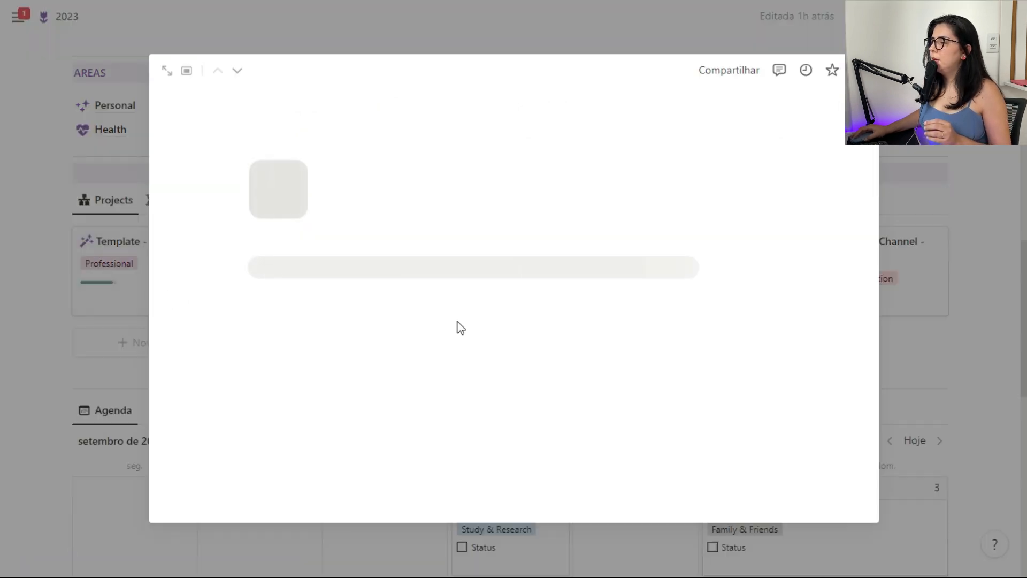
click(566, 316)
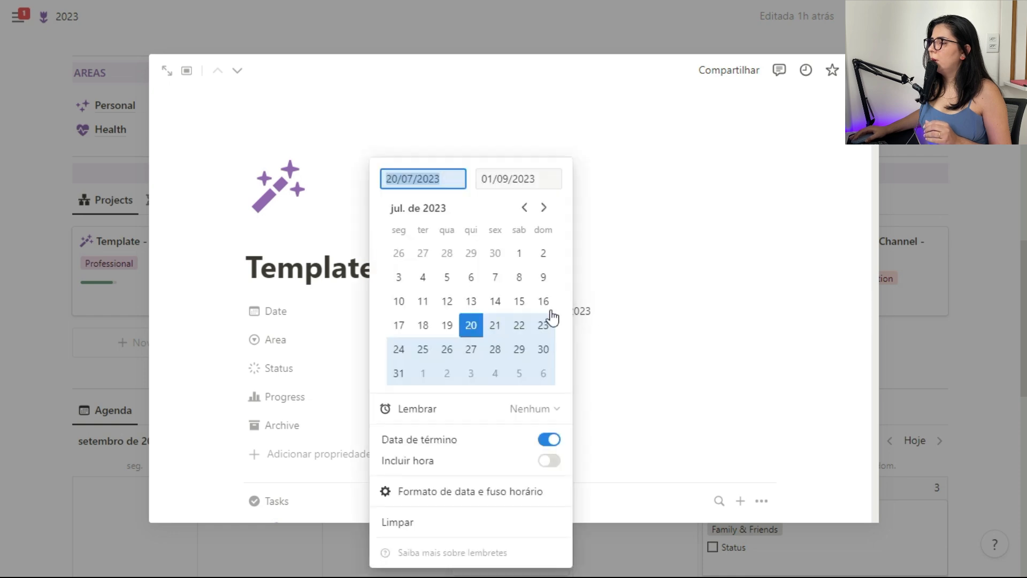
click(524, 179)
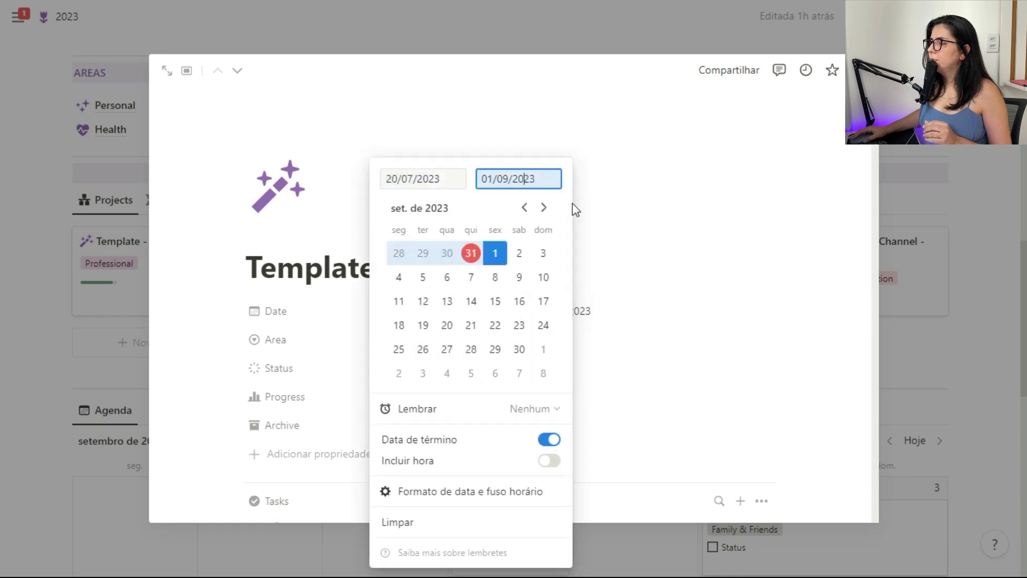
click(448, 256)
click(646, 276)
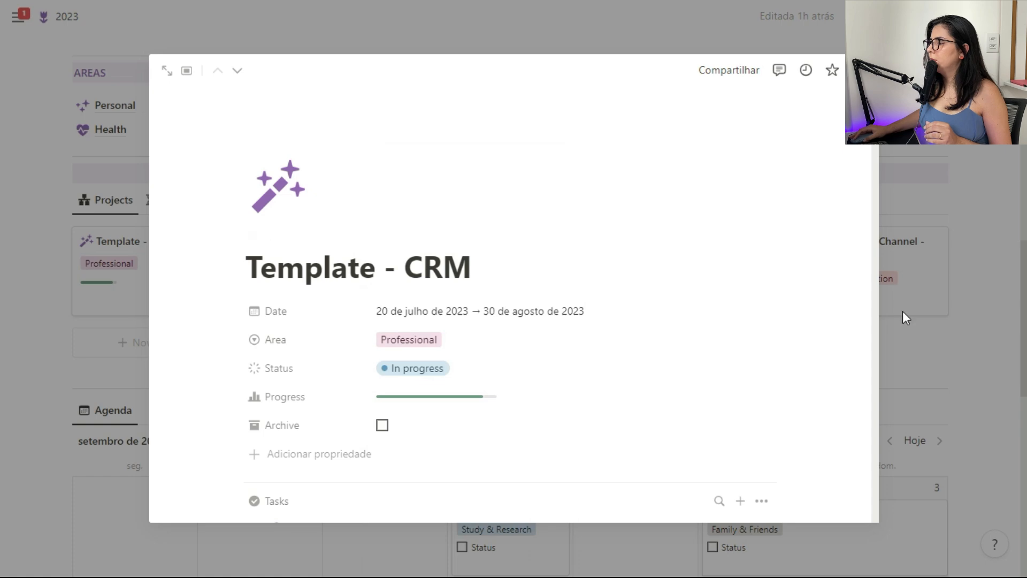
click(103, 310)
scroll(356, 275, up, 10)
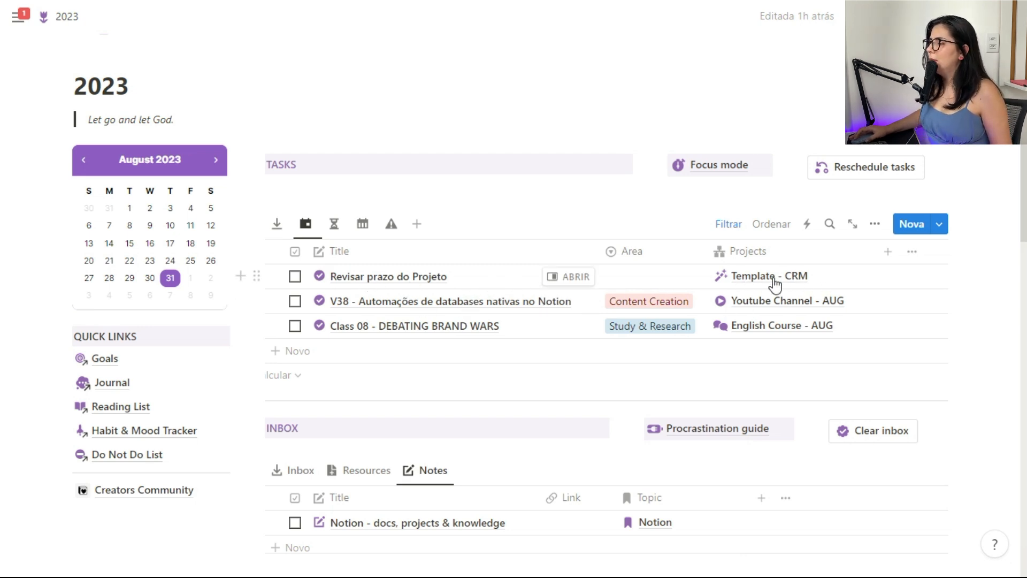
Step: Review the Projects database's automation list on the 2023 page and close it
scroll(748, 300, down, 8)
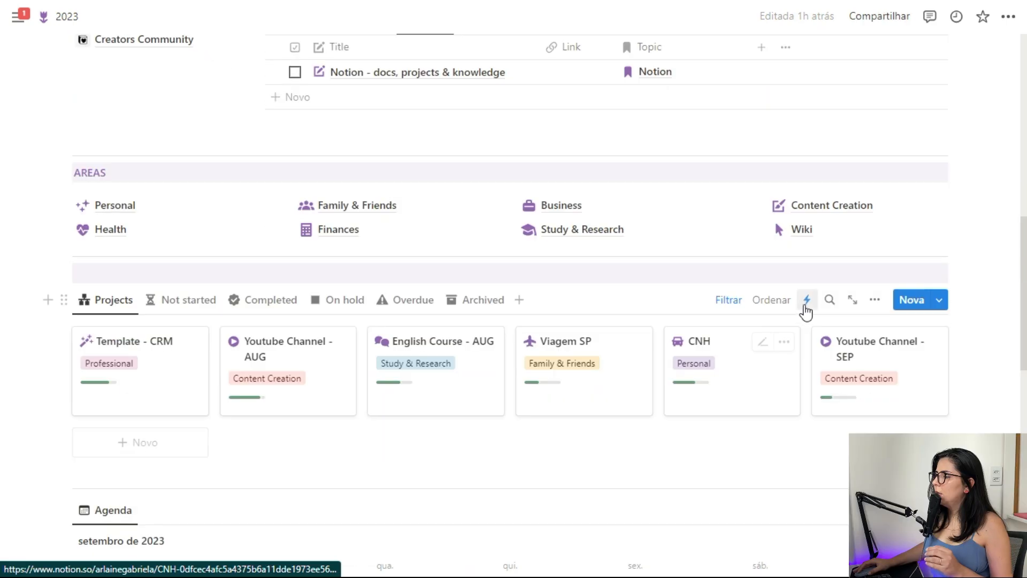
click(806, 300)
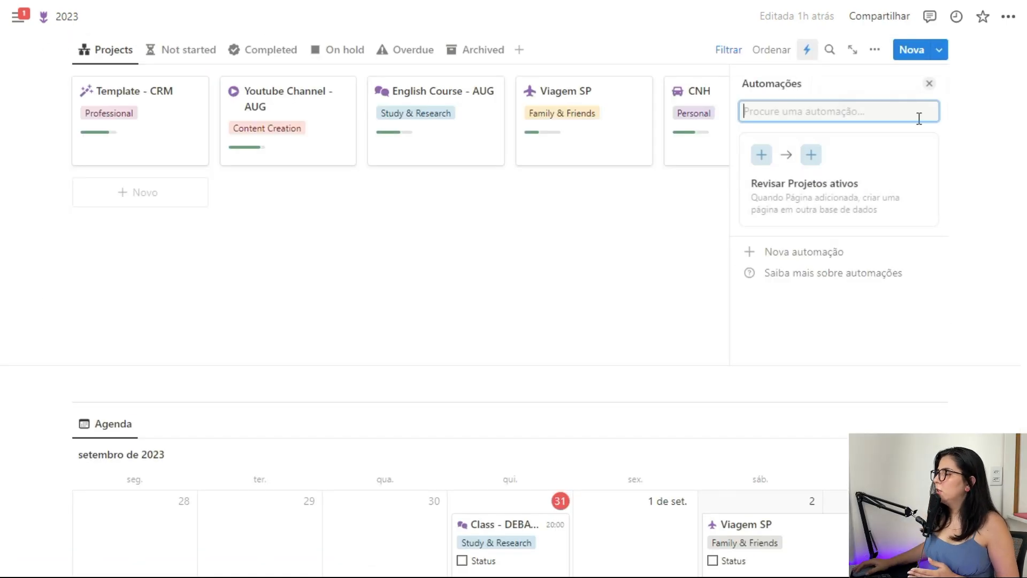
click(928, 84)
scroll(543, 230, up, 4)
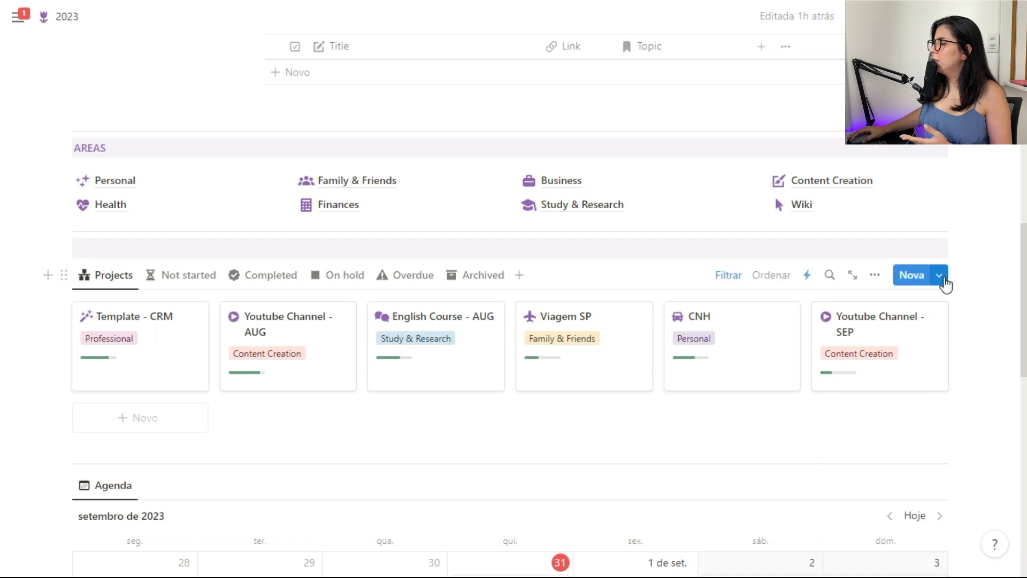
Step: Look through the page templates available for the PROJECTS 2023 database
click(944, 282)
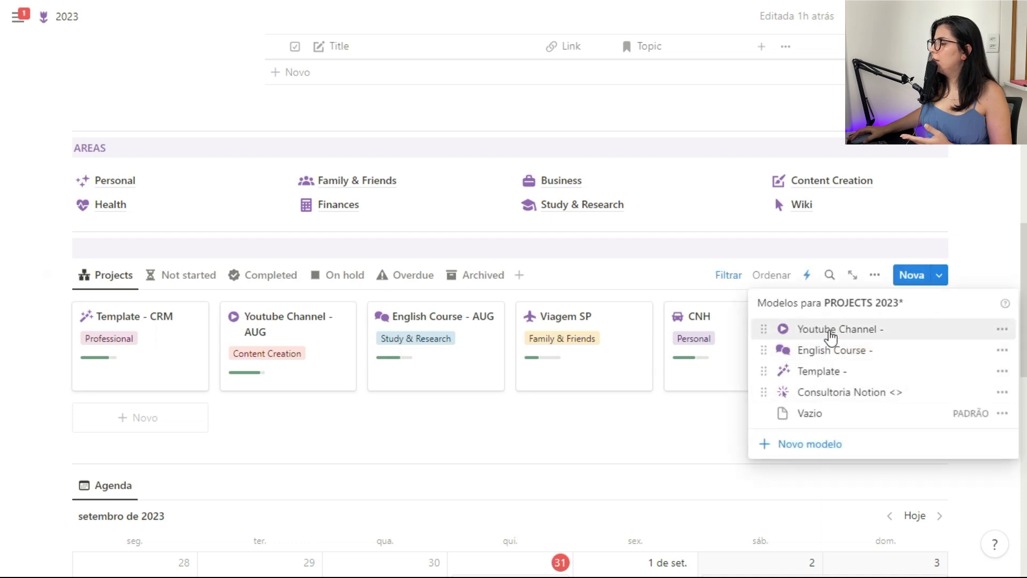
click(1002, 331)
click(1002, 332)
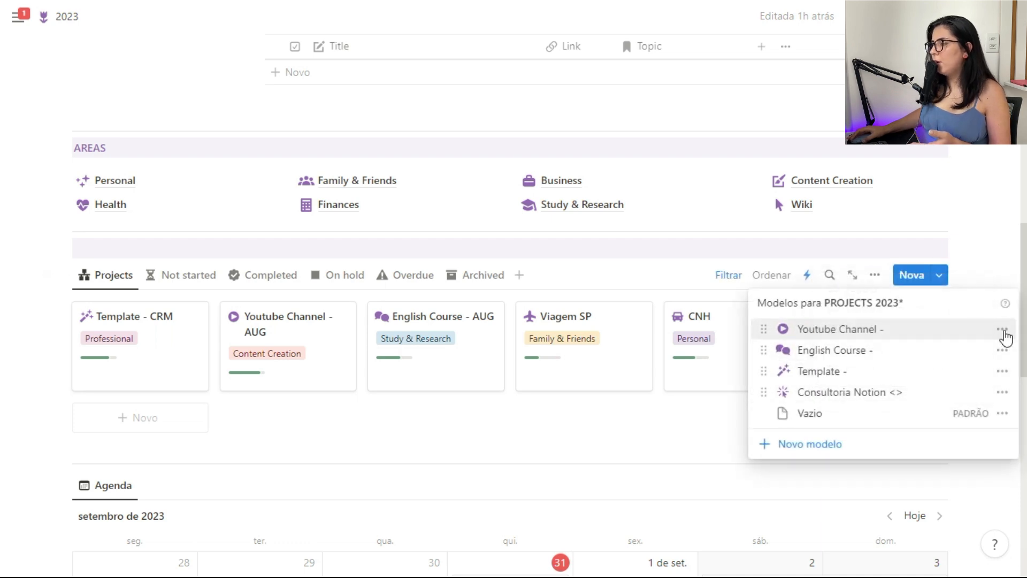
click(989, 273)
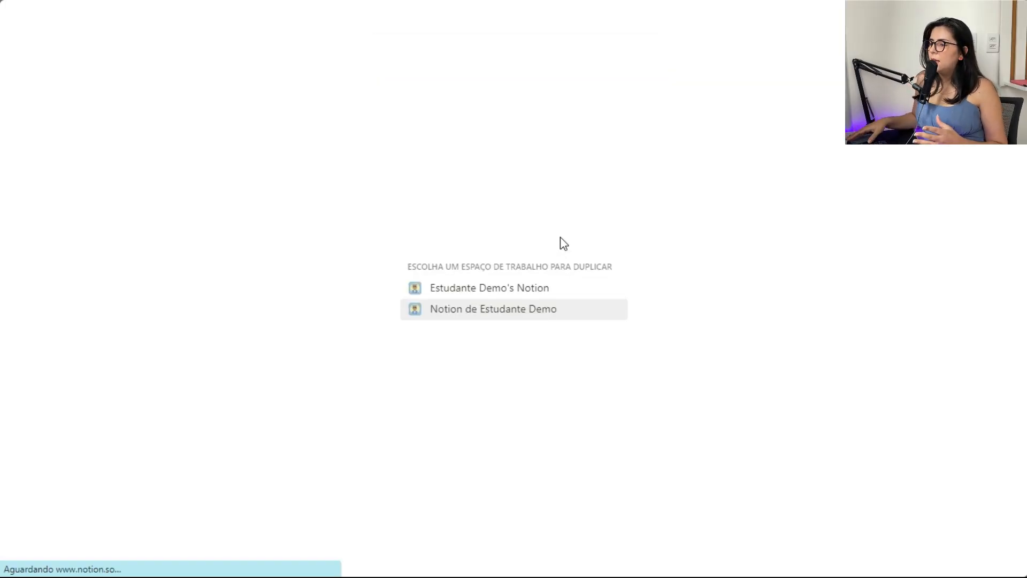
Step: Duplicate the CRM Dashboard template into the "Estudante Demo's Notion" workspace and check that workspace's plan in the workspace list
click(536, 287)
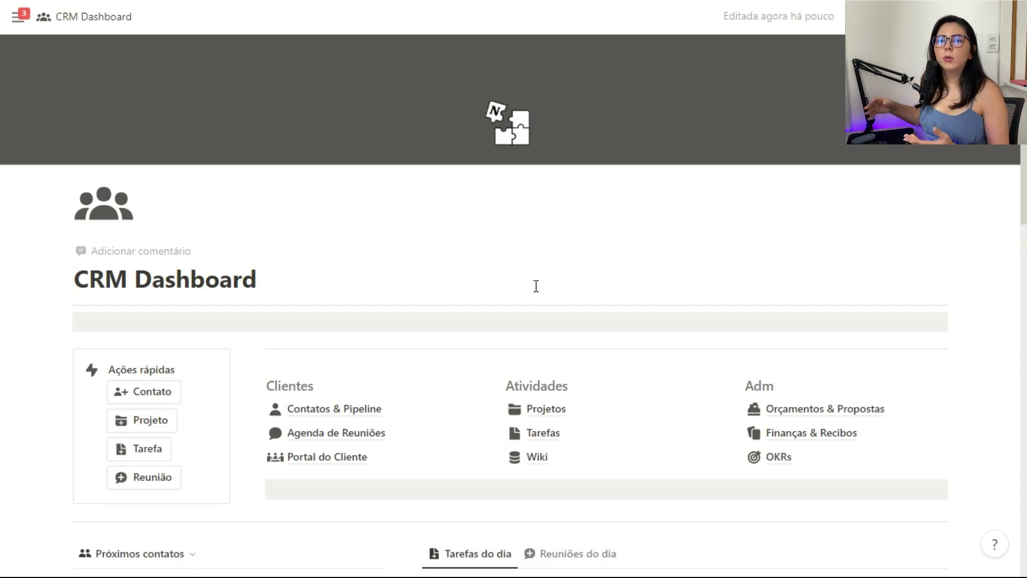
mouse_move(3, 172)
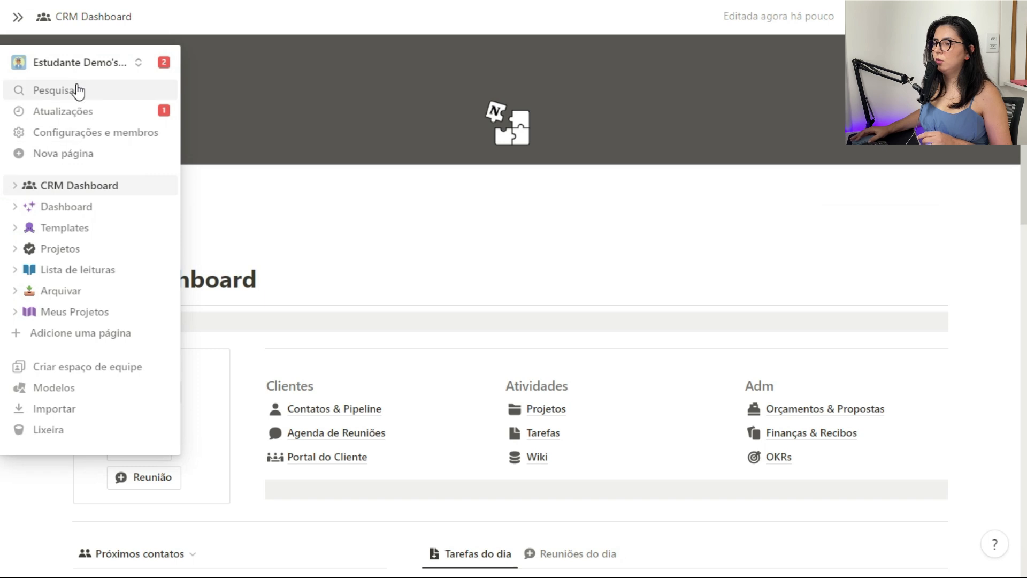
click(61, 70)
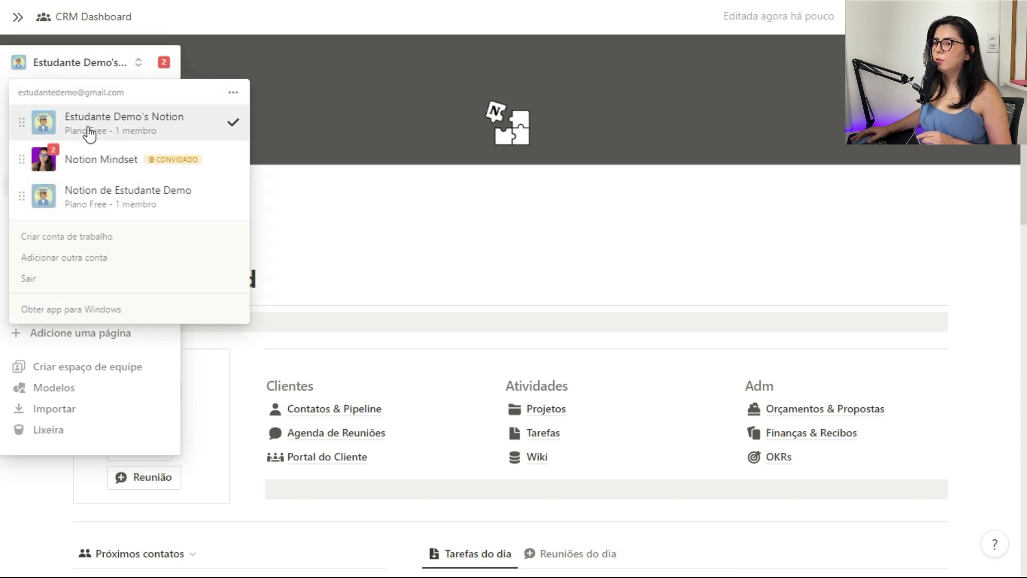
click(541, 293)
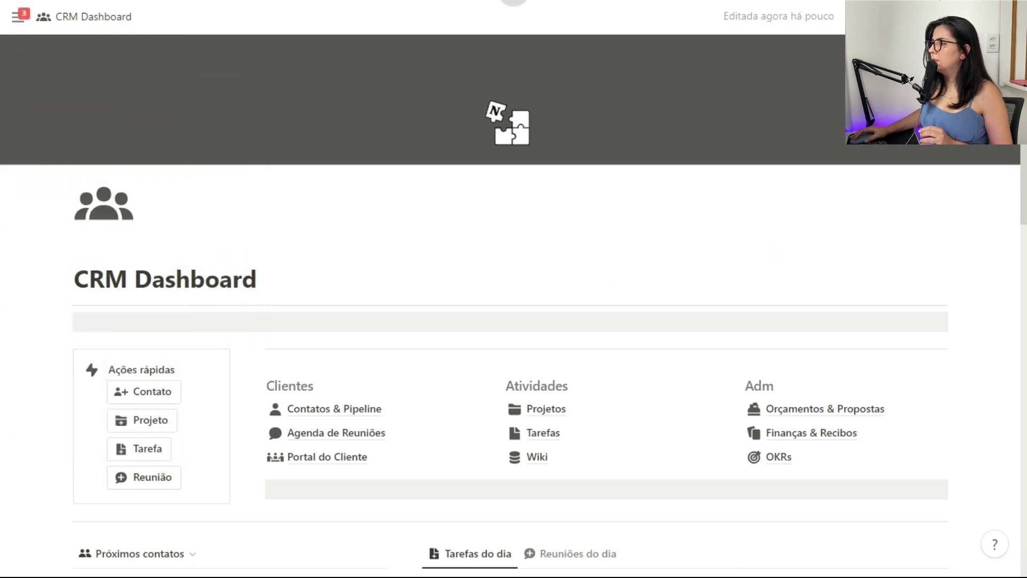
Step: Examine the "Portal do Cliente" automation included with the CRM Dashboard's Projetos atuais timeline
scroll(755, 261, down, 3)
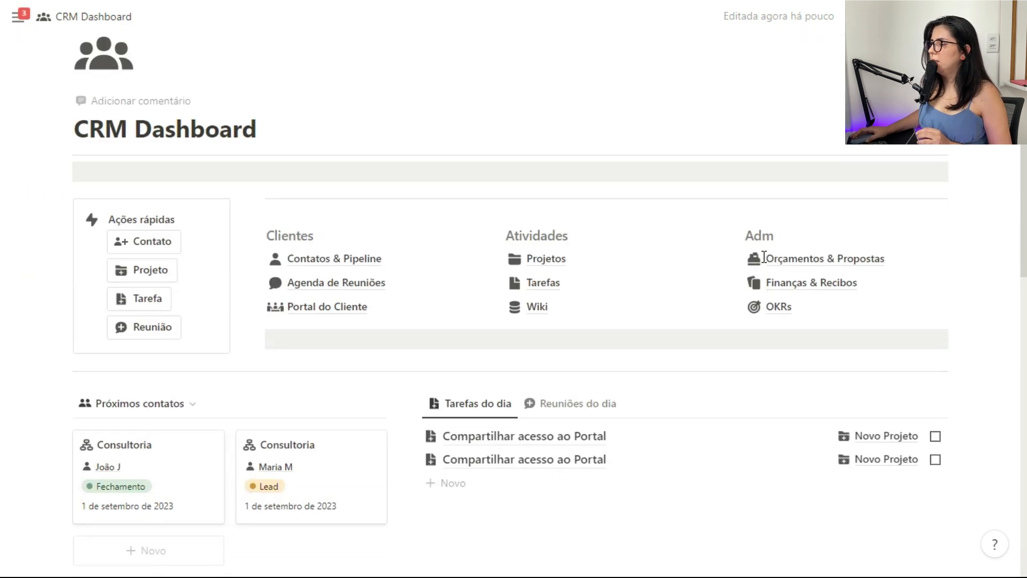
scroll(589, 278, down, 3)
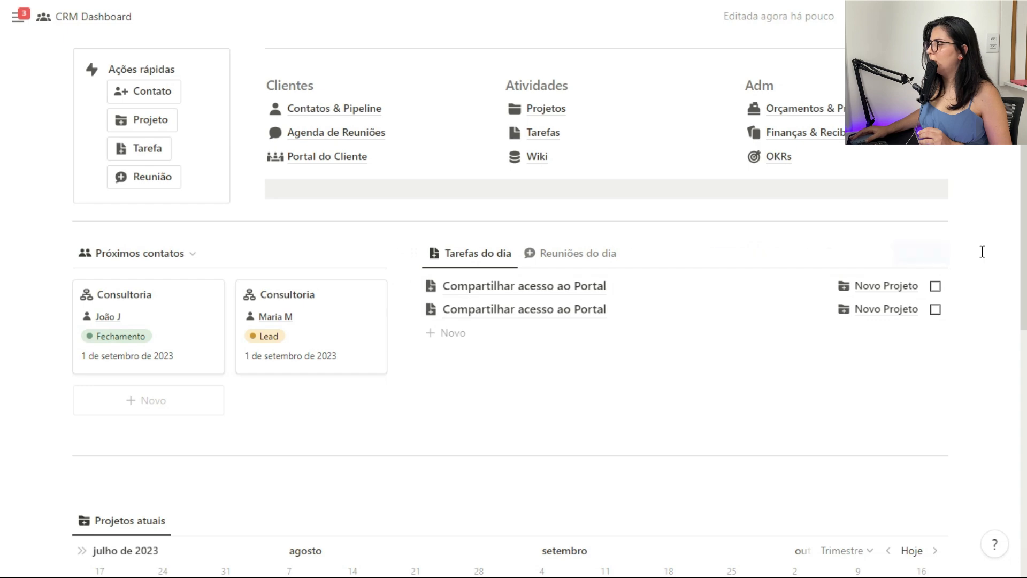
scroll(981, 251, down, 5)
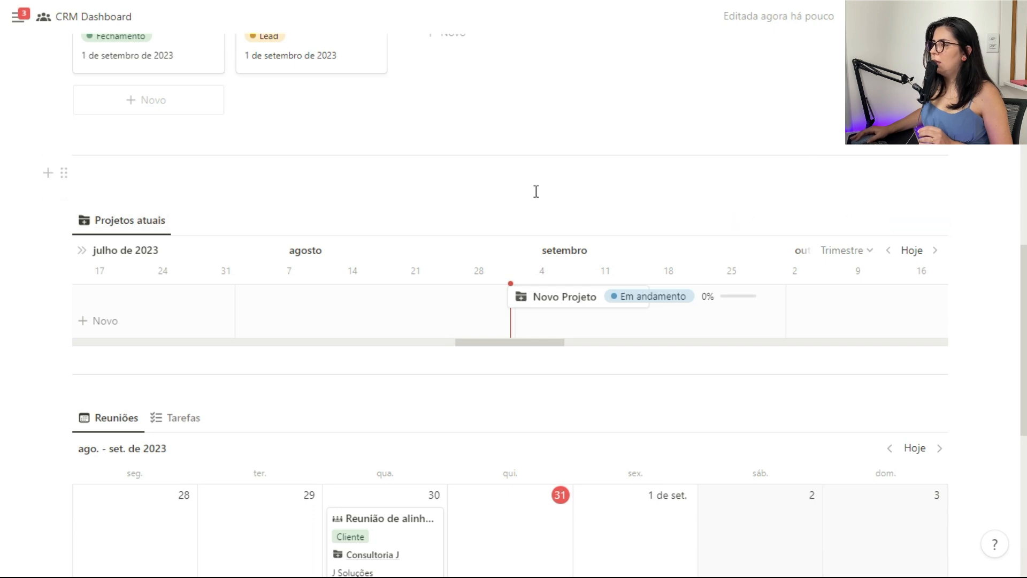
click(807, 221)
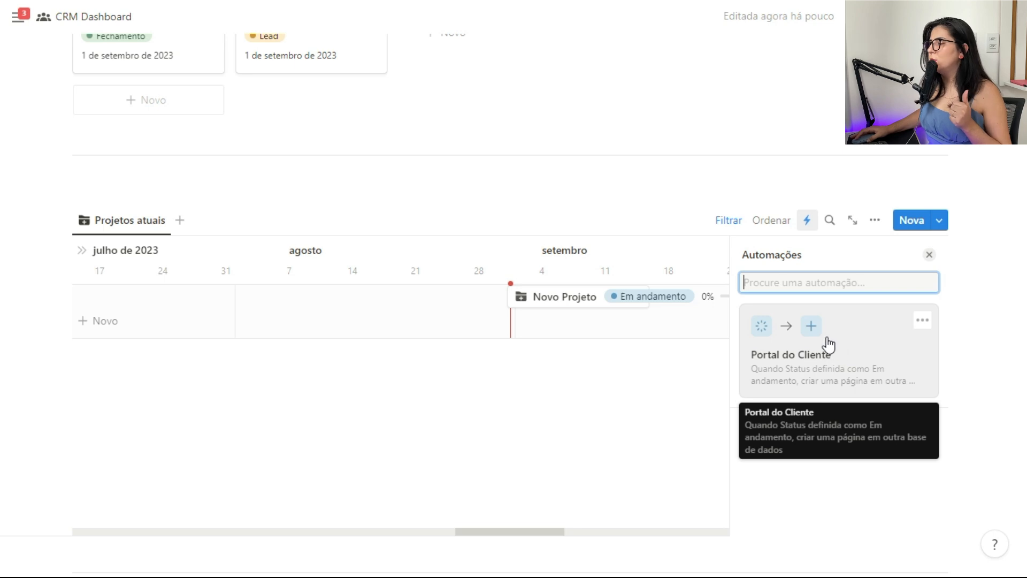
click(929, 254)
Step: Start a new automation for Projetos atuais to check which actions are available, and leave it without creating it
click(806, 220)
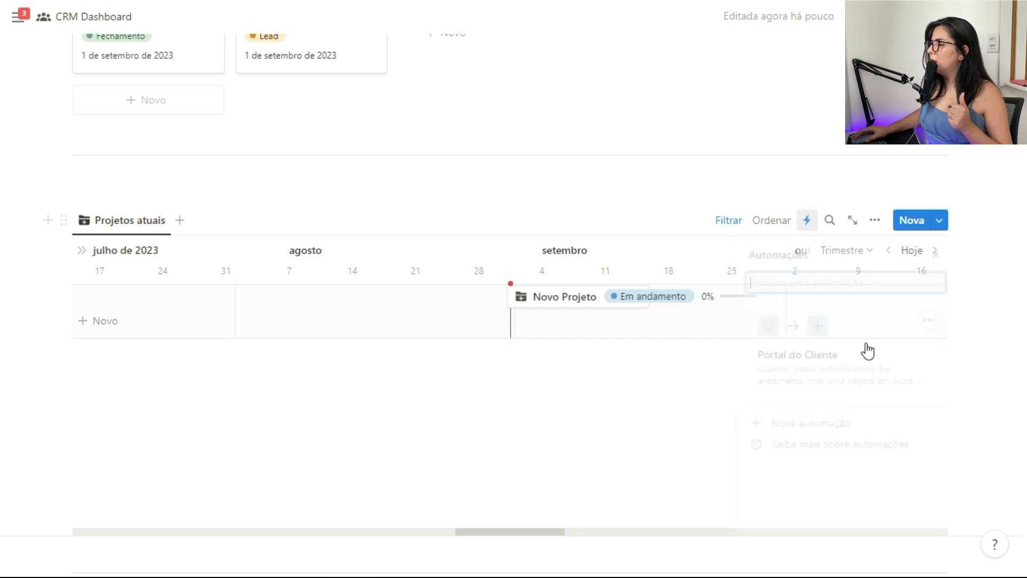
click(805, 423)
scroll(834, 465, down, 1)
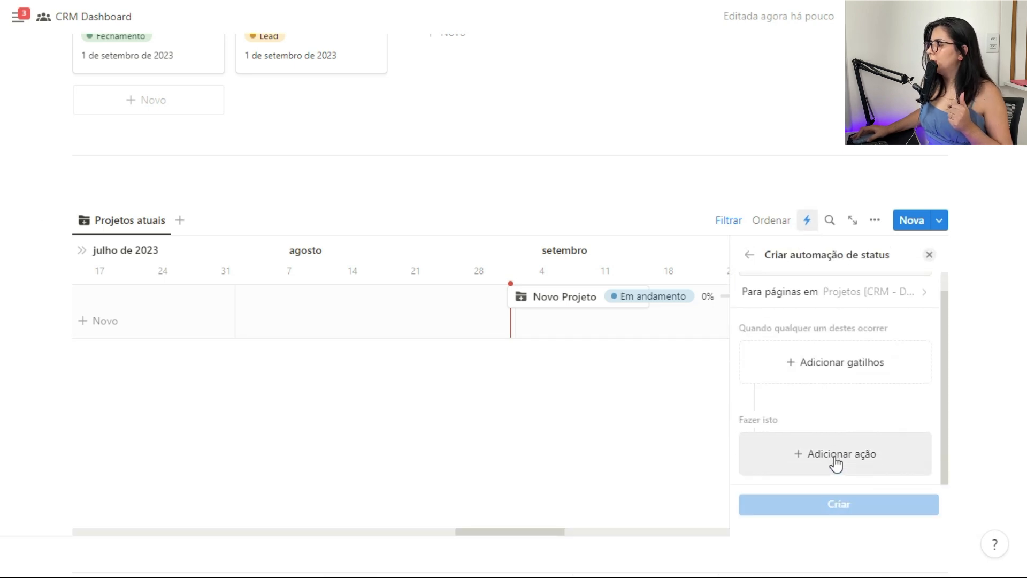
click(835, 456)
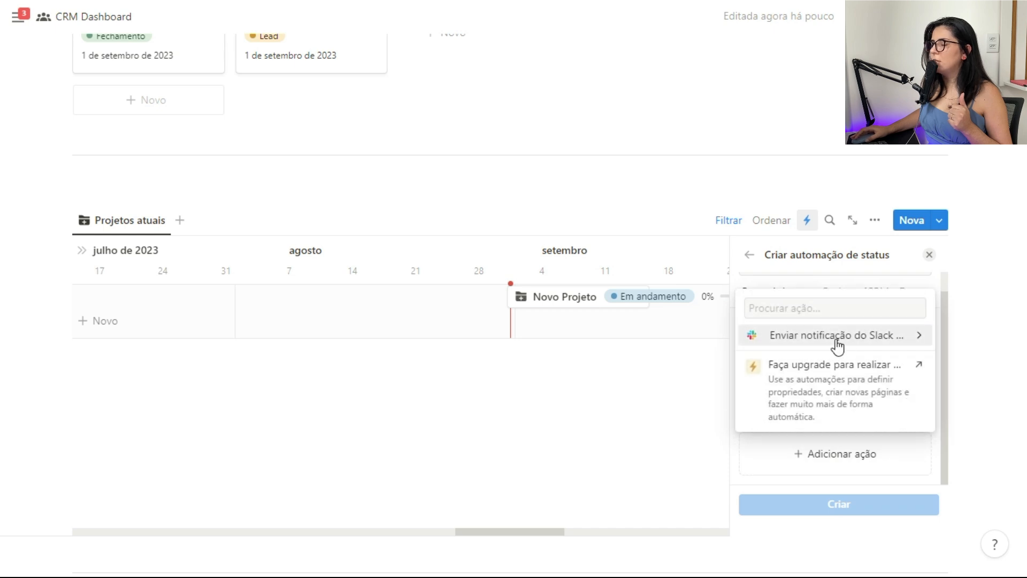
click(929, 257)
click(929, 257)
click(621, 297)
scroll(914, 320, up, 10)
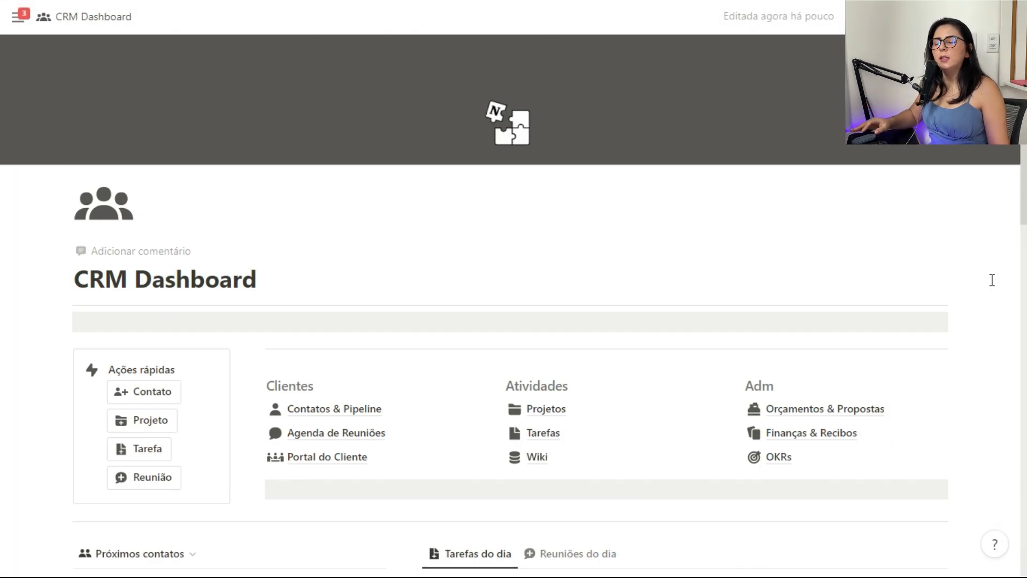